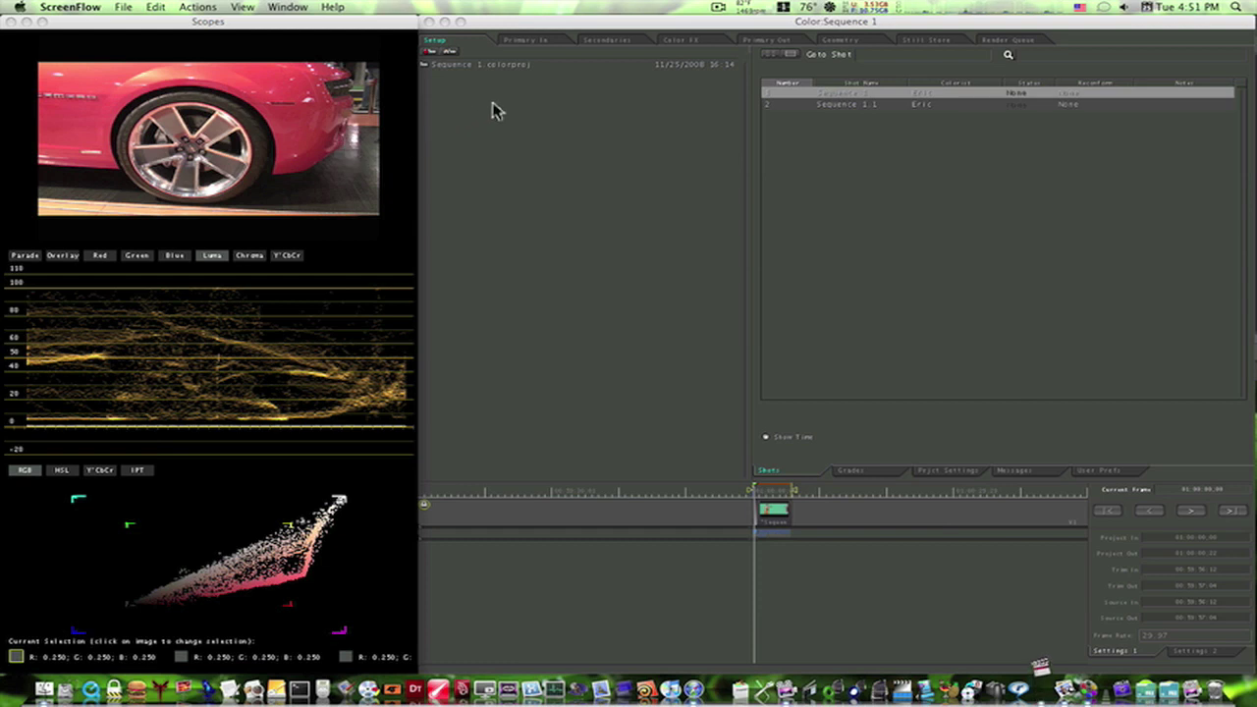
{"action": "left_click", "coordinate": [691, 44]}
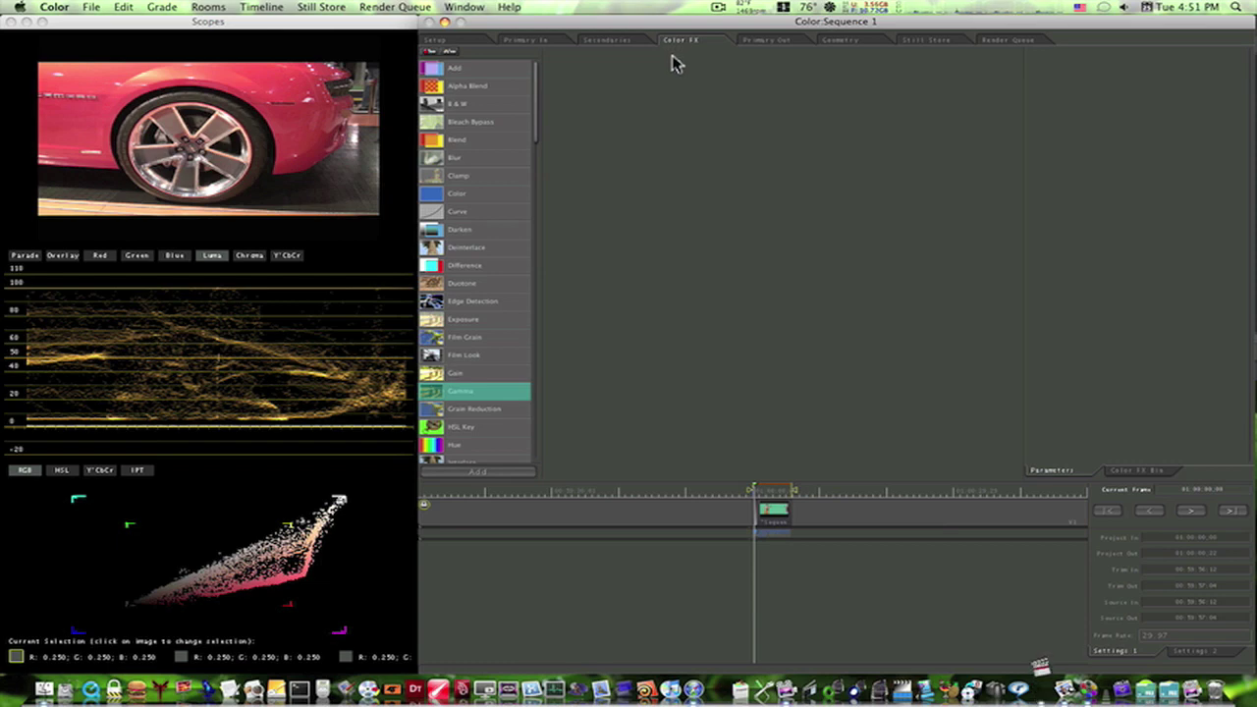
{"action": "left_click", "coordinate": [607, 40]}
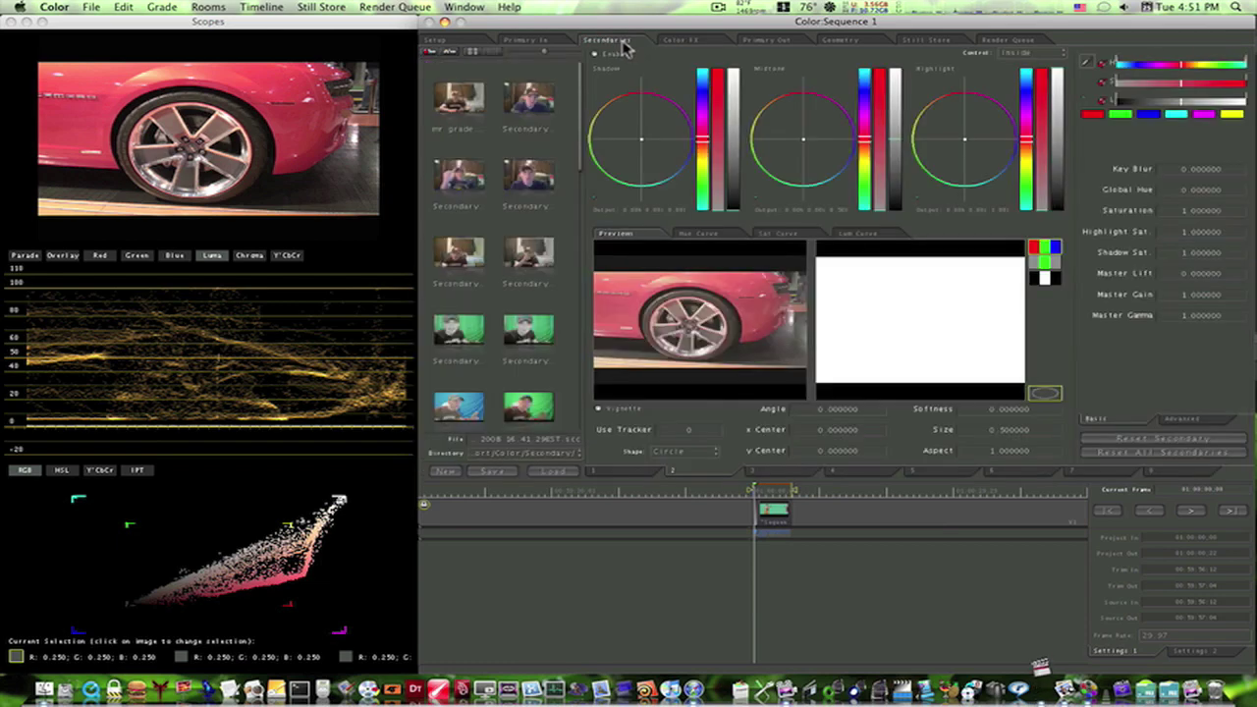
{"action": "left_click", "coordinate": [682, 40]}
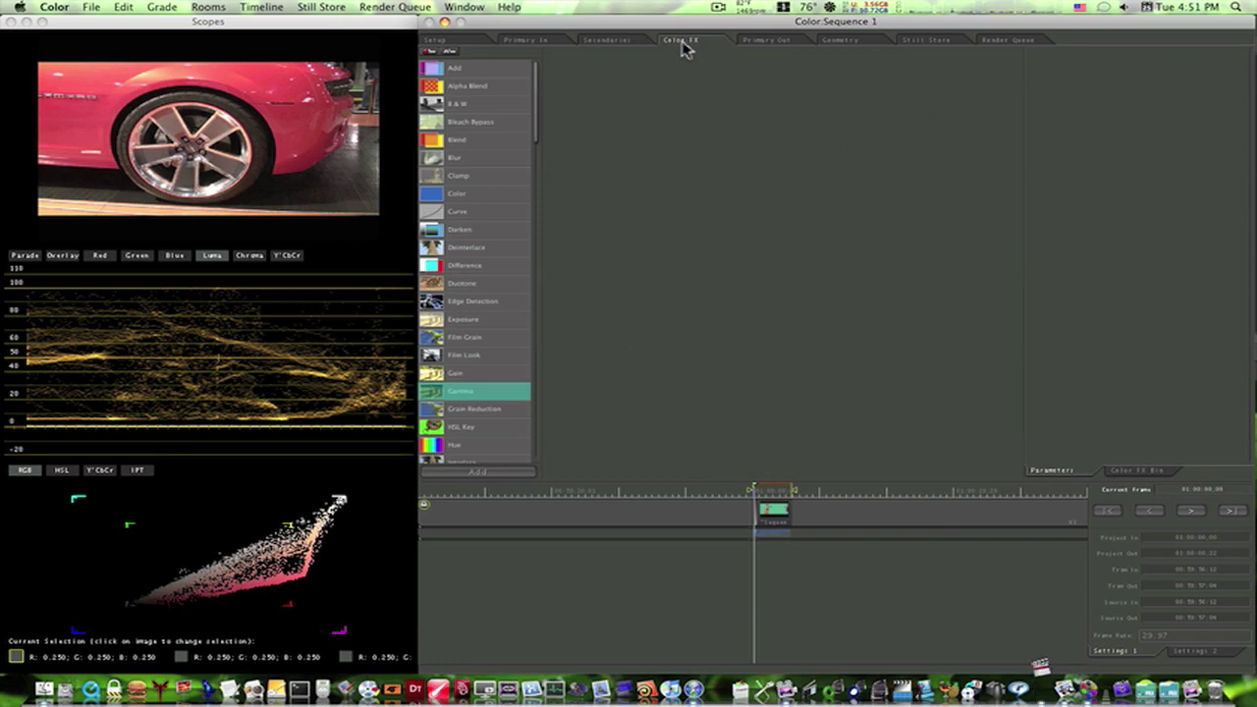
{"action": "left_click", "coordinate": [614, 40]}
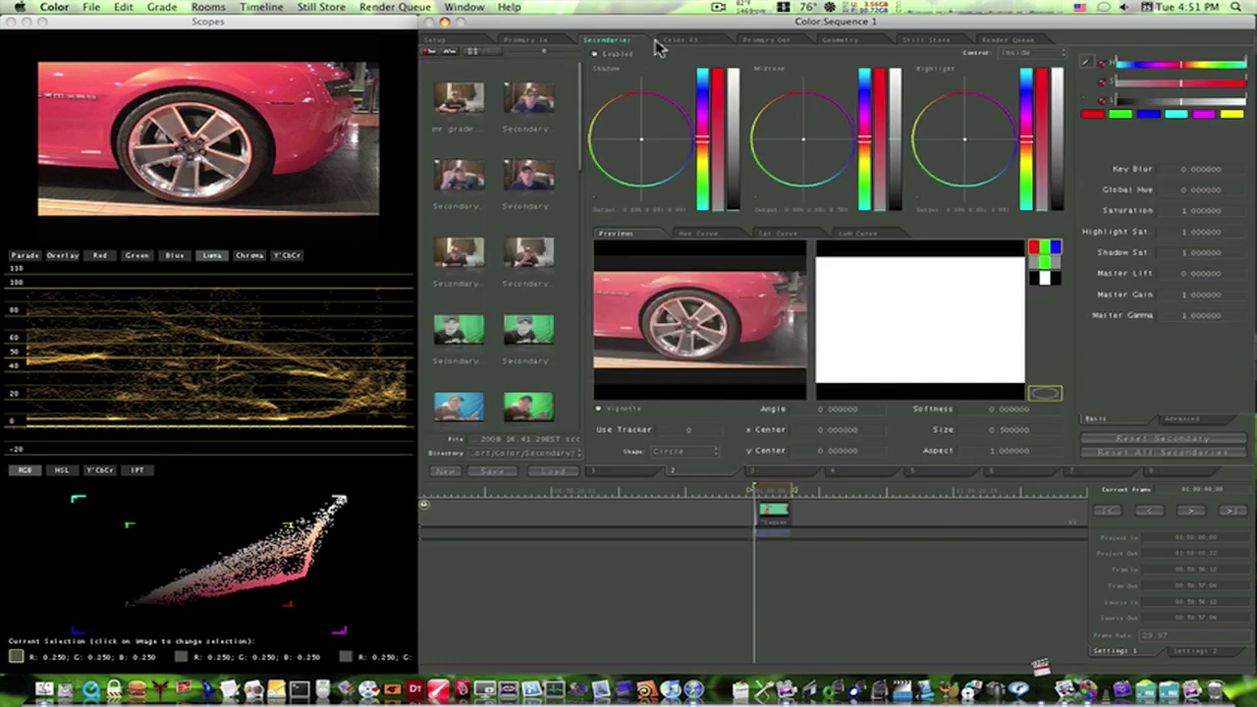
Step: Add an HSL Key effect as a node in the Color FX room and position it above the Output node
{"action": "left_click", "coordinate": [678, 42]}
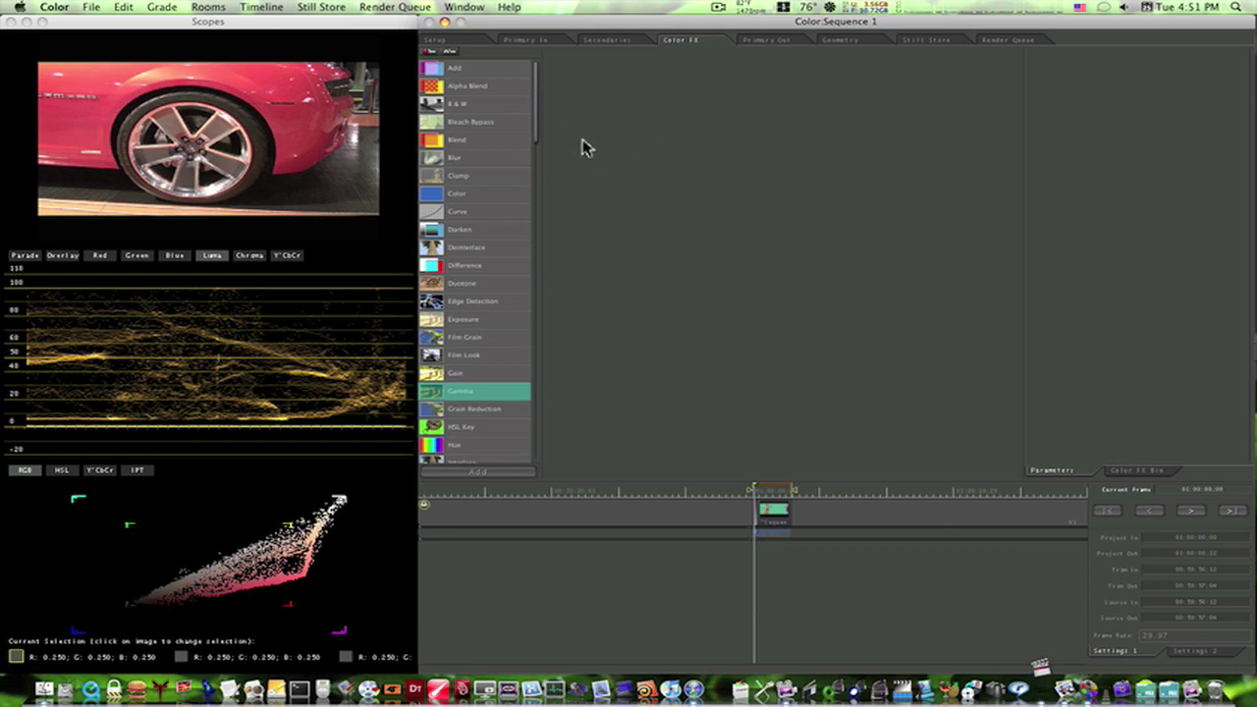
{"action": "mouse_move", "coordinate": [539, 88]}
{"action": "left_mouse_down"}
{"action": "mouse_move", "coordinate": [537, 103]}
{"action": "mouse_move", "coordinate": [536, 90]}
{"action": "left_mouse_up"}
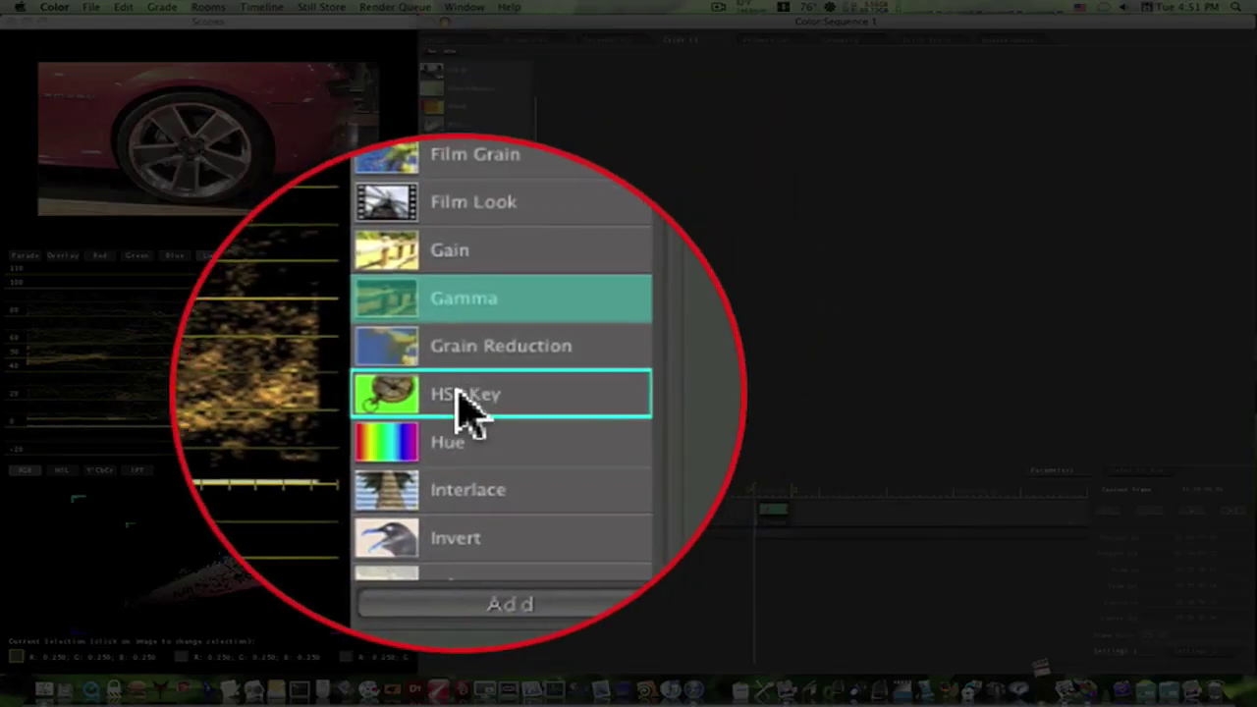
{"action": "left_click_drag", "start_coordinate": [463, 397], "coordinate": [760, 360]}
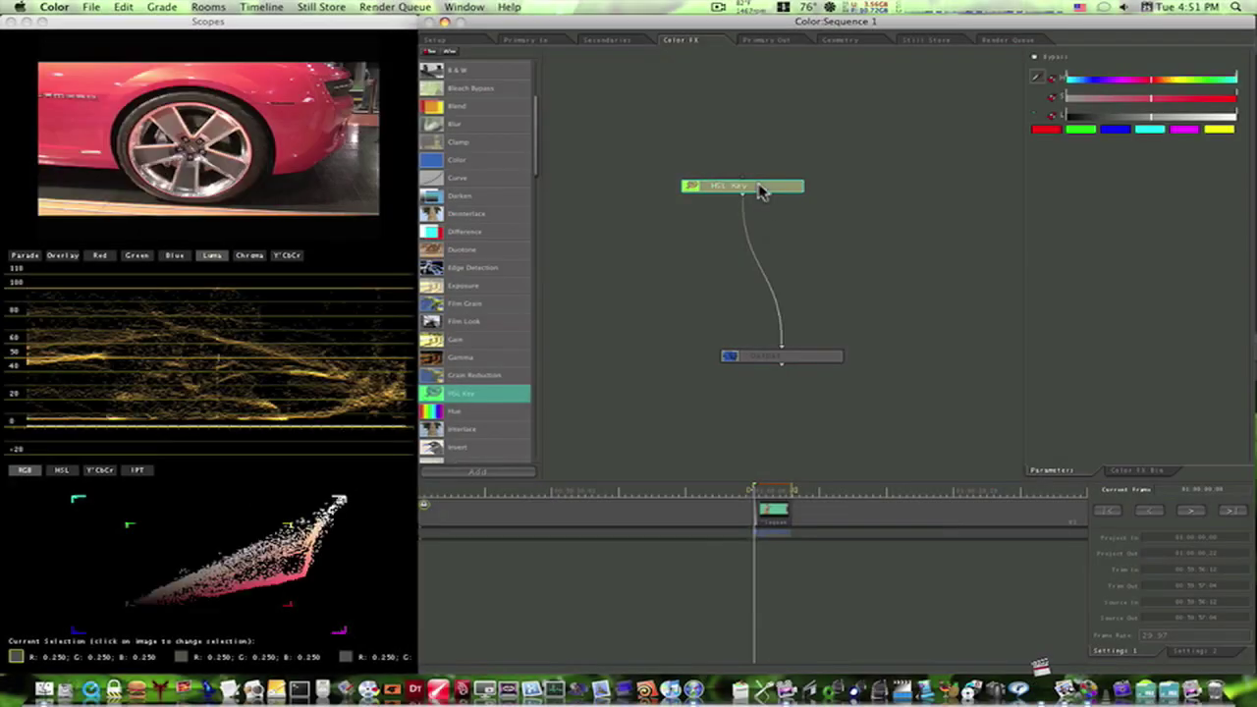
{"action": "left_click_drag", "start_coordinate": [762, 190], "coordinate": [825, 177]}
Step: Compare the image at the Output node with the image at the HSL Key node
{"action": "left_click", "coordinate": [815, 355]}
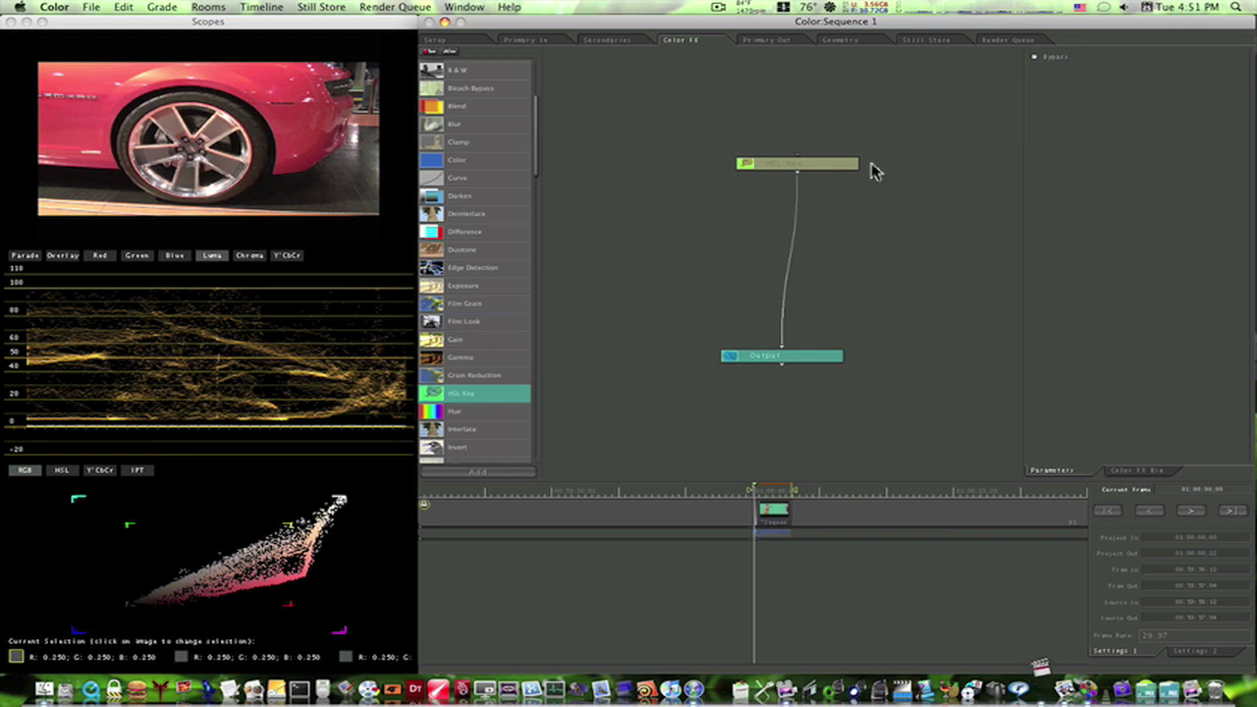
{"action": "left_click", "coordinate": [835, 167]}
{"action": "left_click", "coordinate": [825, 355]}
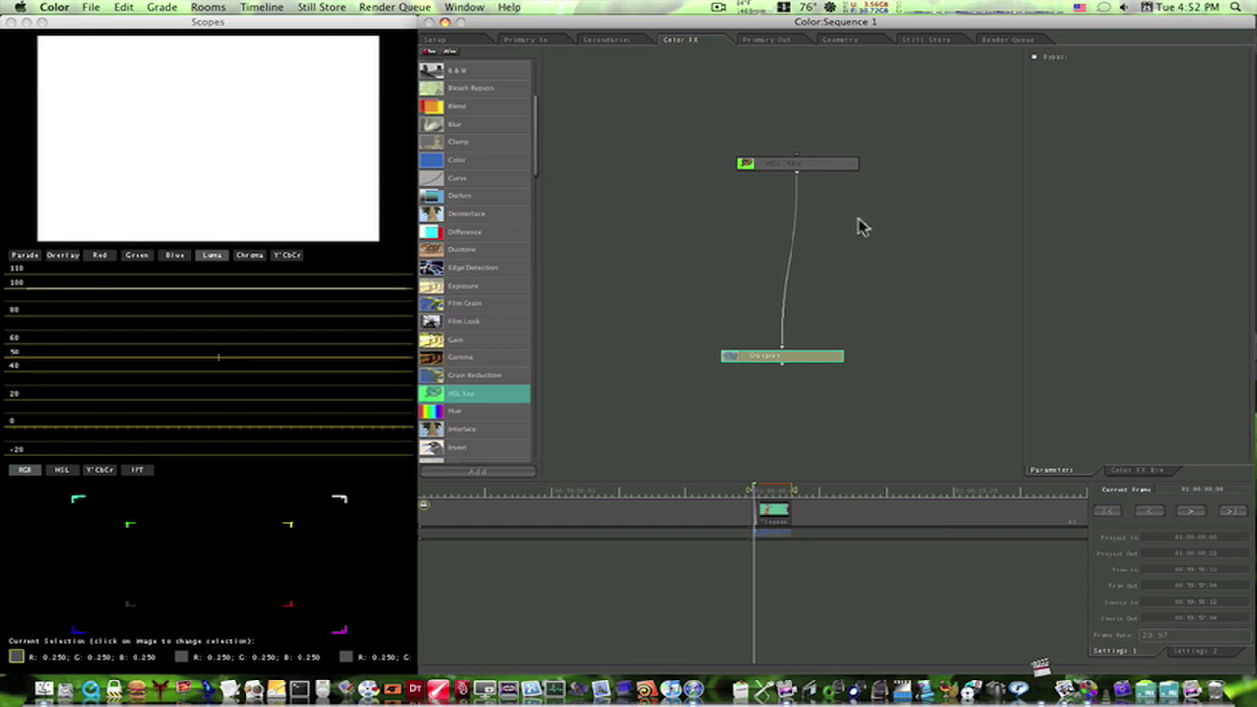
{"action": "left_click", "coordinate": [836, 167]}
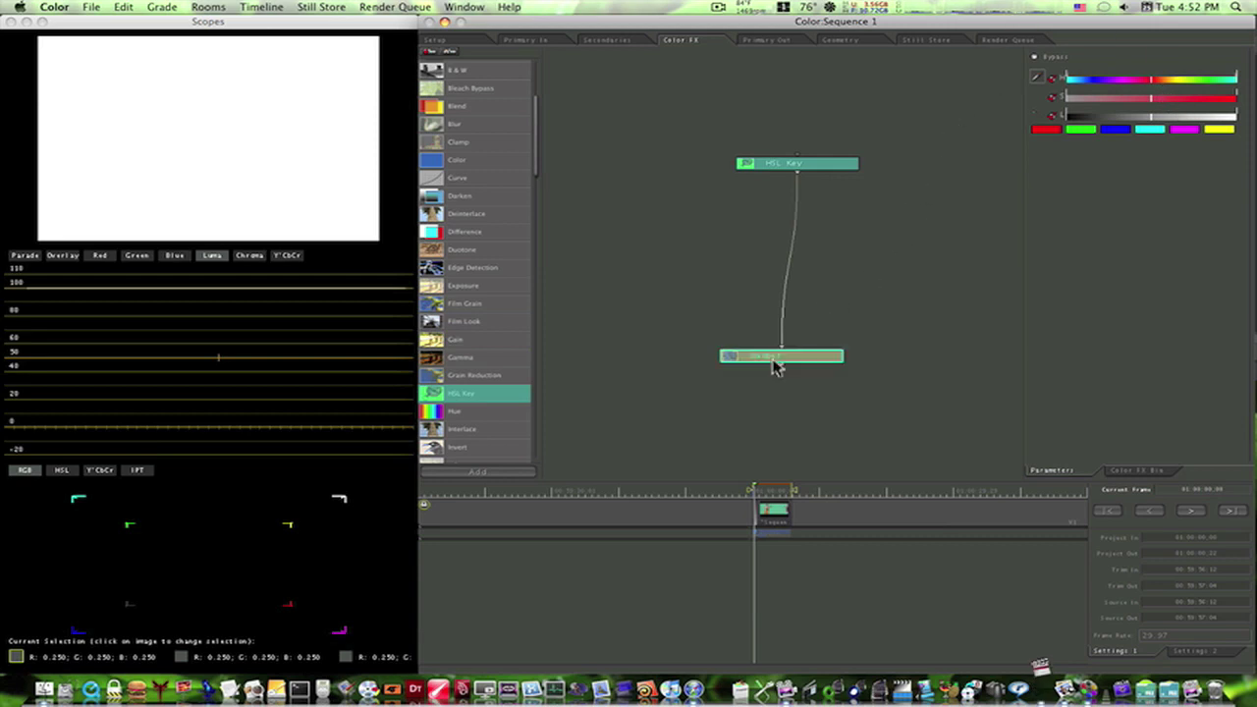
{"action": "double_click", "coordinate": [842, 173]}
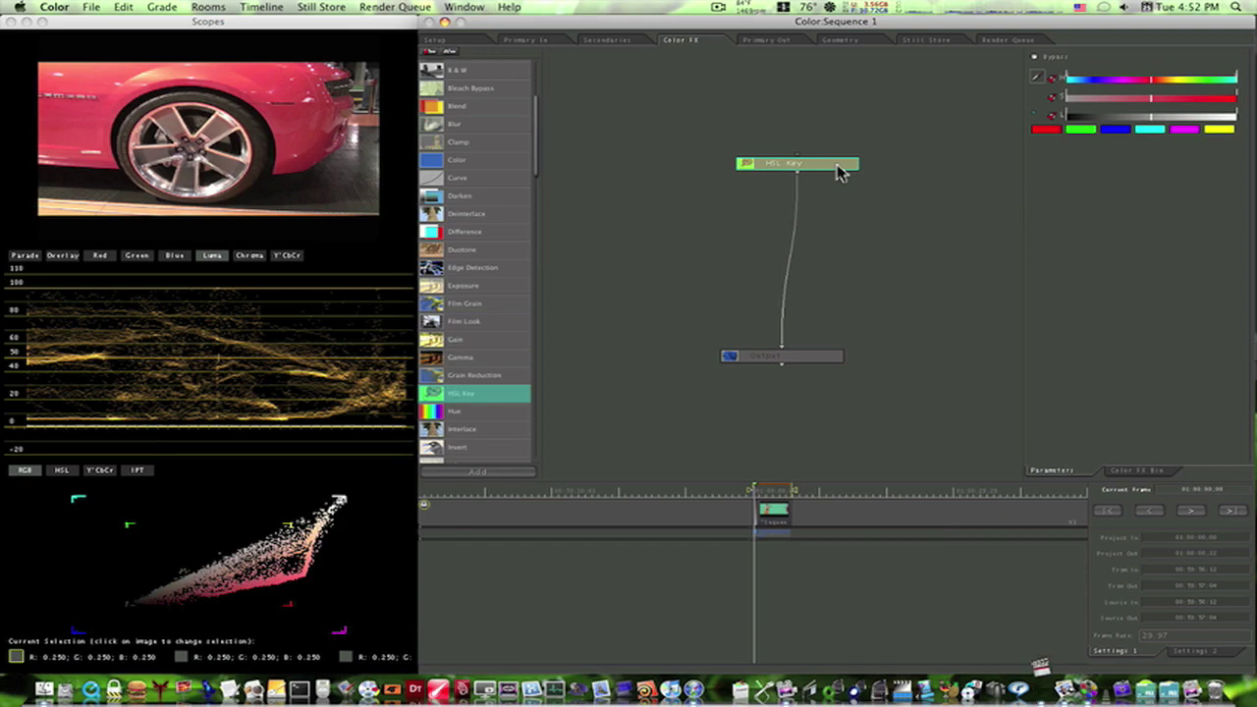
Step: Sample the red paint near the car's front fender with the HSL Key node's eyedropper, then refine the key's saturation and luminance ranges
{"action": "left_click_drag", "start_coordinate": [840, 172], "coordinate": [813, 134]}
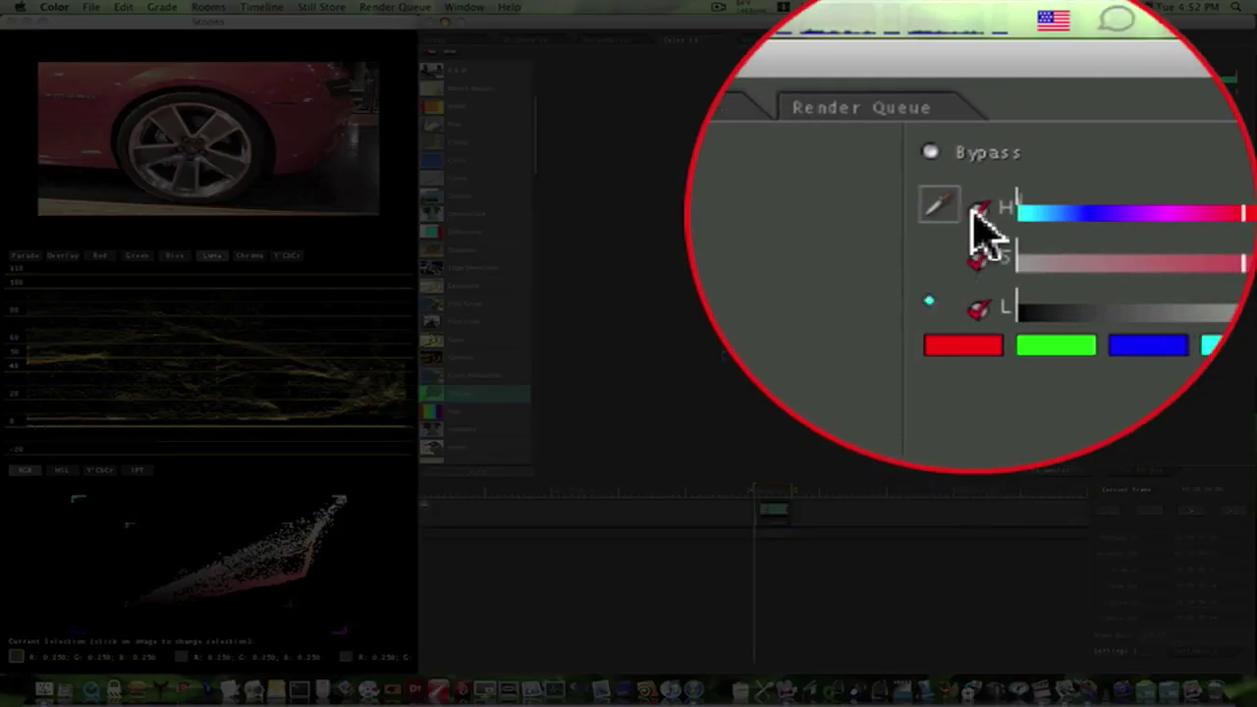
{"action": "left_click", "coordinate": [1037, 77]}
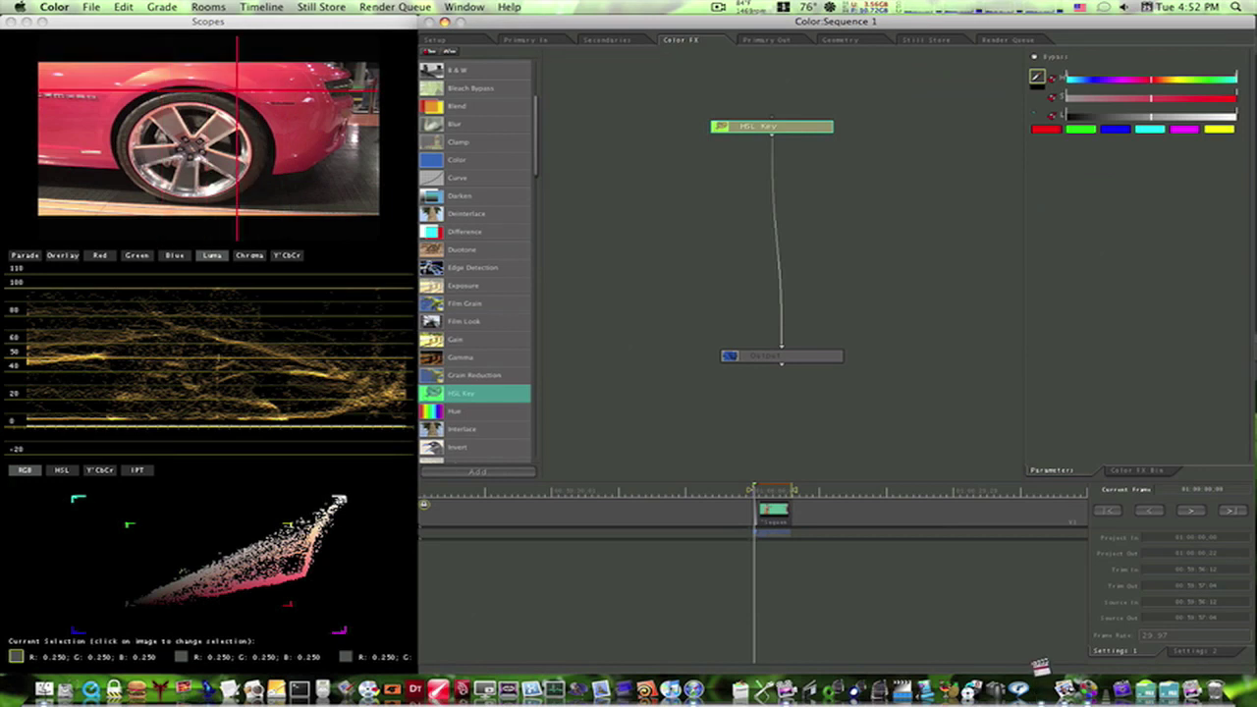
{"action": "left_click", "coordinate": [301, 125]}
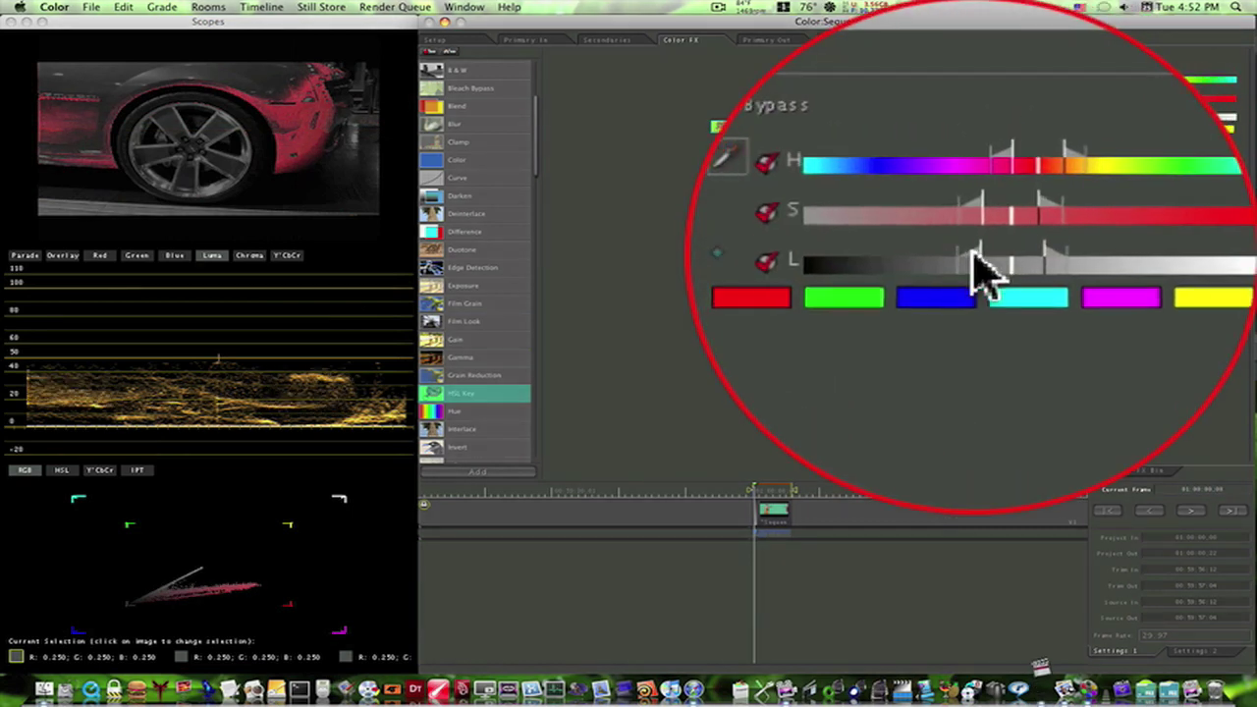
{"action": "mouse_move", "coordinate": [972, 254]}
{"action": "left_mouse_down"}
{"action": "mouse_move", "coordinate": [940, 259]}
{"action": "mouse_move", "coordinate": [952, 259]}
{"action": "left_mouse_up"}
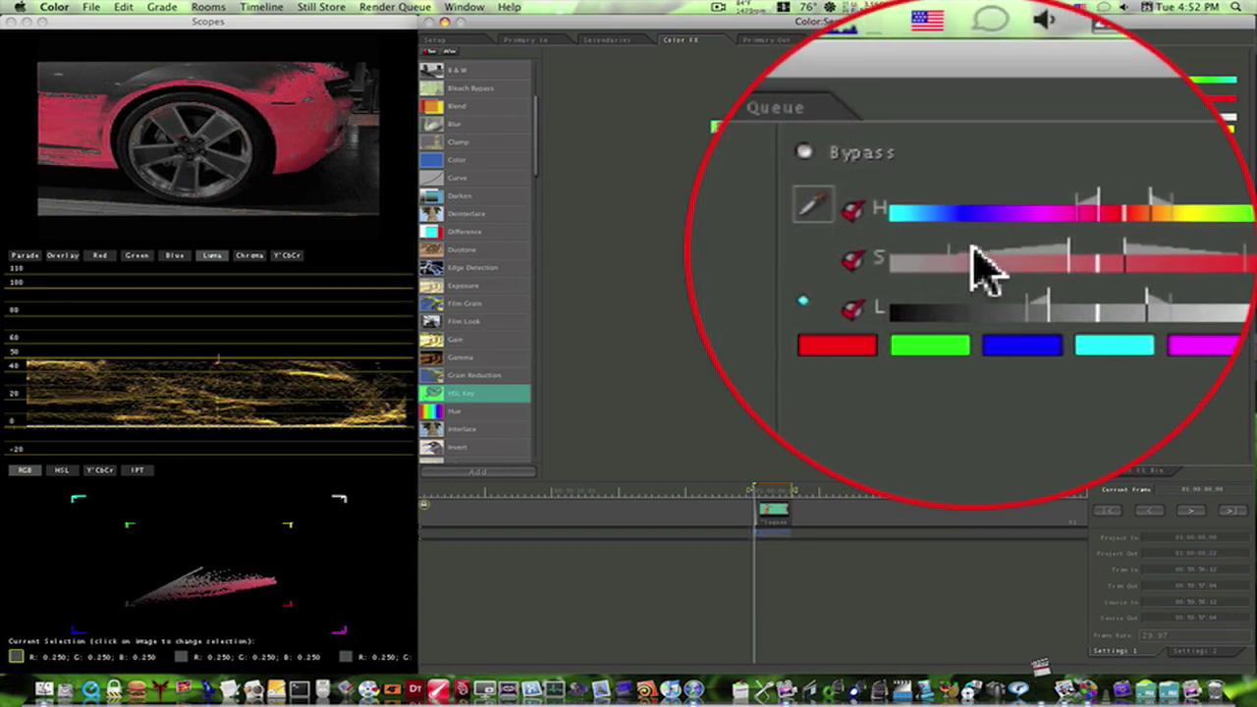
{"action": "mouse_move", "coordinate": [1095, 102]}
{"action": "left_mouse_down"}
{"action": "mouse_move", "coordinate": [1125, 106]}
{"action": "mouse_move", "coordinate": [1136, 81]}
{"action": "mouse_move", "coordinate": [1192, 122]}
{"action": "mouse_move", "coordinate": [1136, 118]}
{"action": "mouse_move", "coordinate": [1170, 100]}
{"action": "mouse_move", "coordinate": [1163, 81]}
{"action": "mouse_move", "coordinate": [1140, 81]}
{"action": "left_mouse_up"}
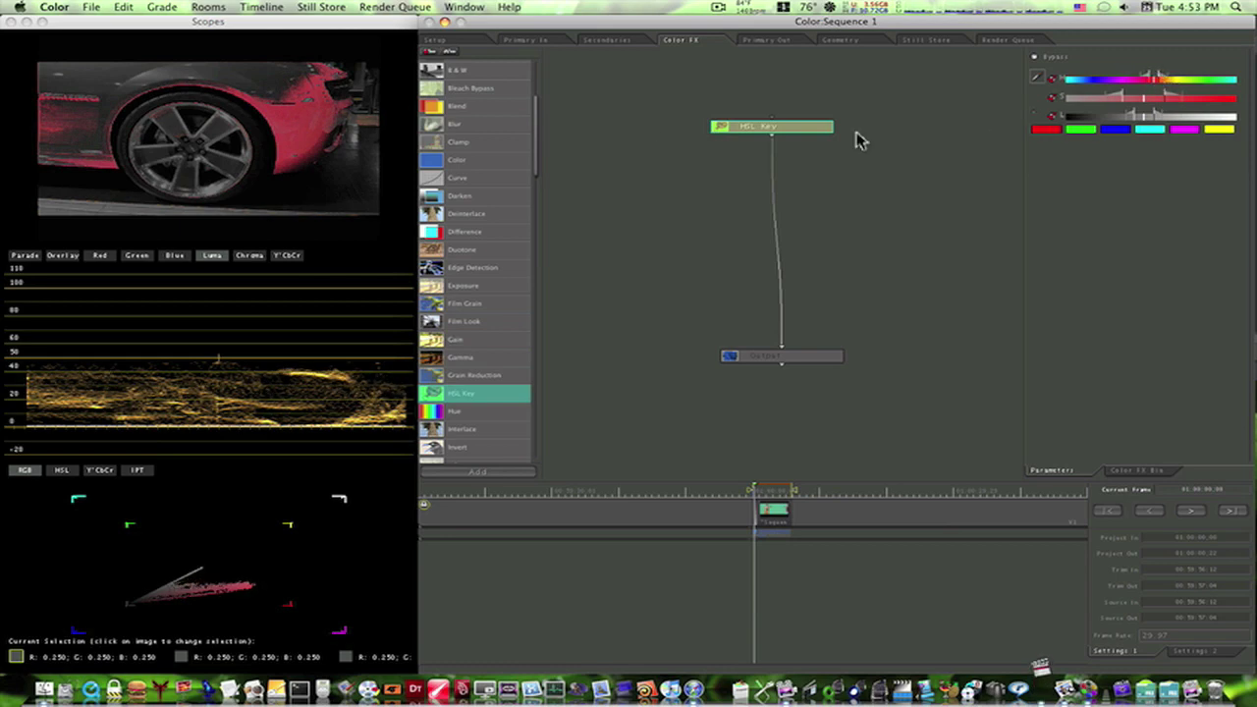
Step: Add a second HSL Key node beside the first and sample the brighter body paint above the wheel with its eyedropper
{"action": "left_click_drag", "start_coordinate": [496, 394], "coordinate": [628, 257]}
{"action": "left_click", "coordinate": [626, 253]}
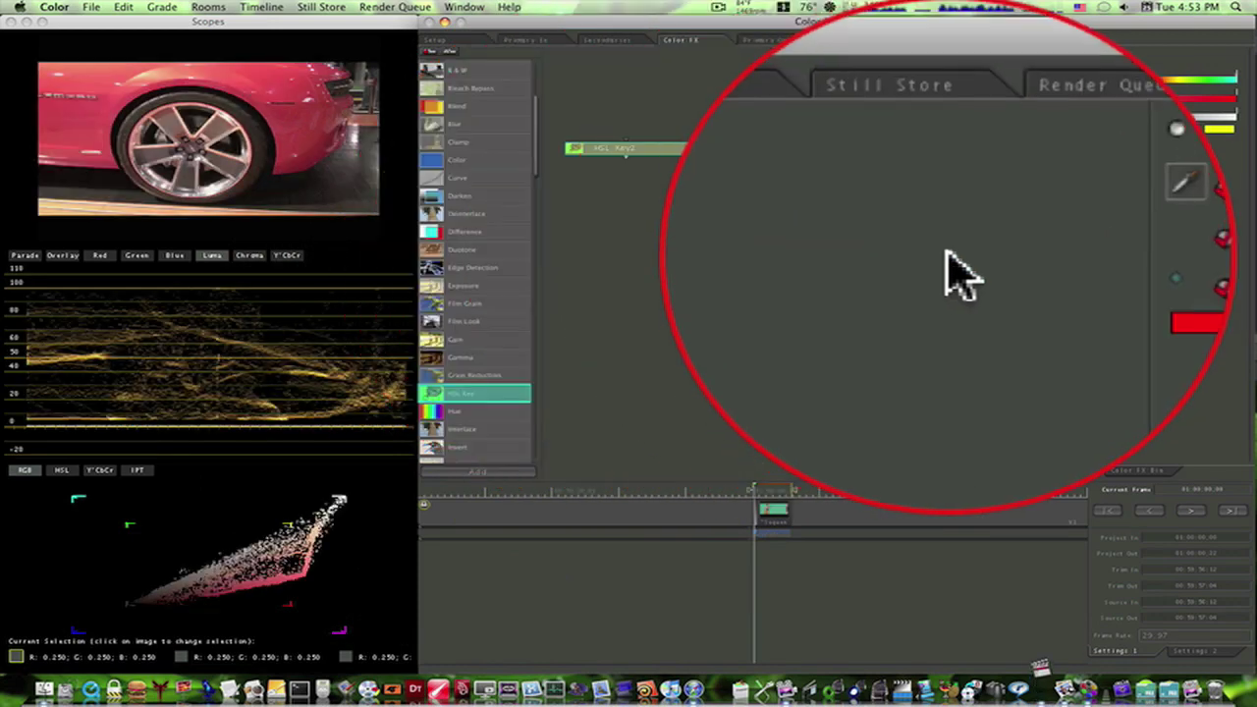
{"action": "left_click", "coordinate": [1036, 77]}
{"action": "left_click", "coordinate": [115, 86]}
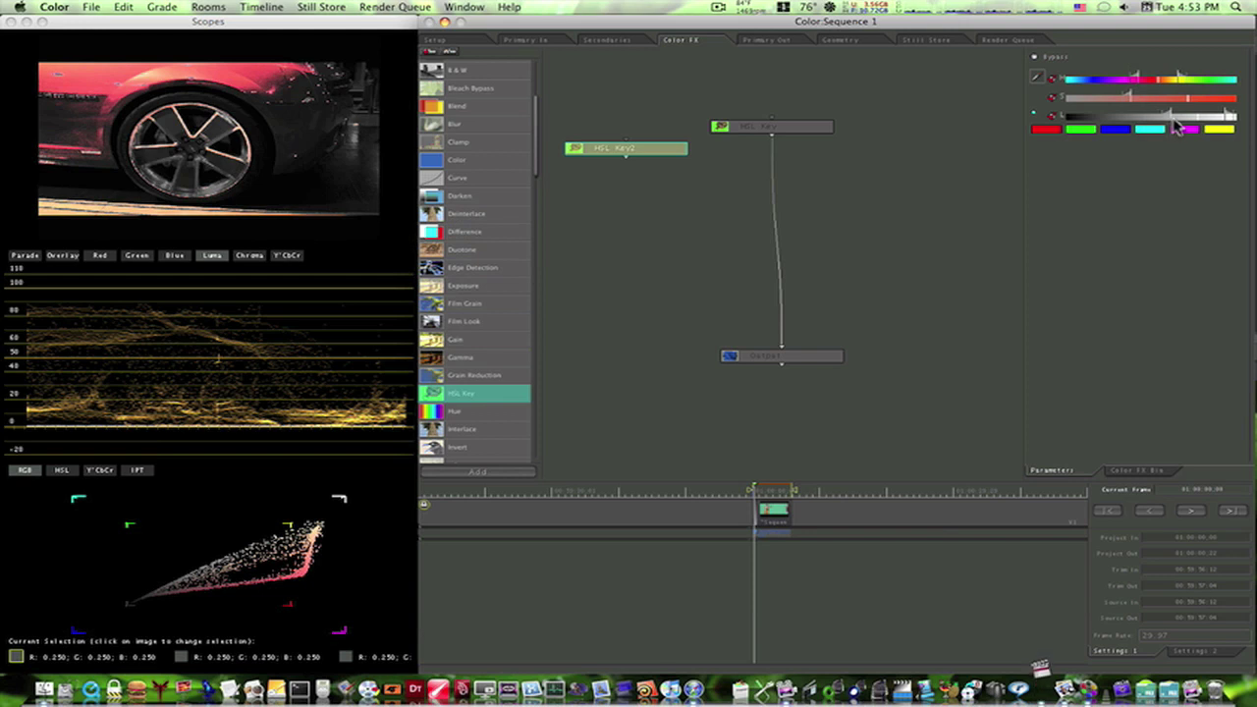
Step: Extend the second HSL Key's luminance range toward the darker tones and adjust its saturation range to cover more of the car's body
{"action": "left_click_drag", "start_coordinate": [1171, 113], "coordinate": [1117, 119]}
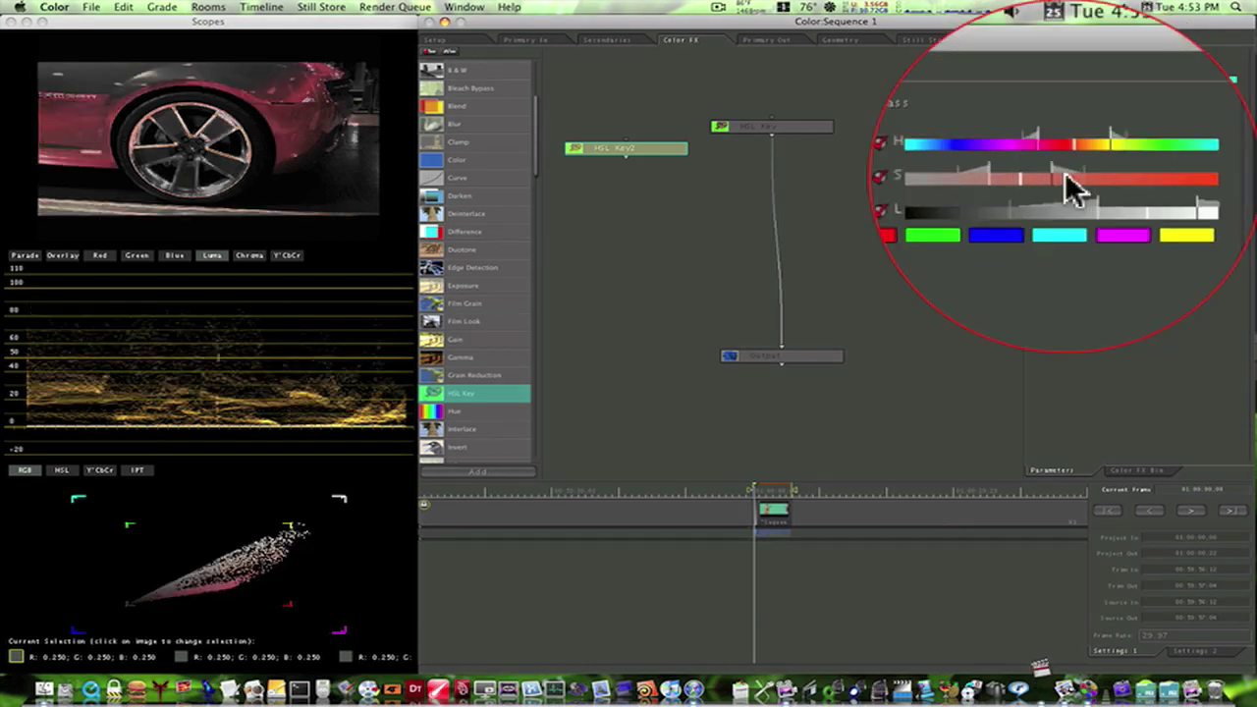
{"action": "left_click_drag", "start_coordinate": [973, 252], "coordinate": [1013, 252]}
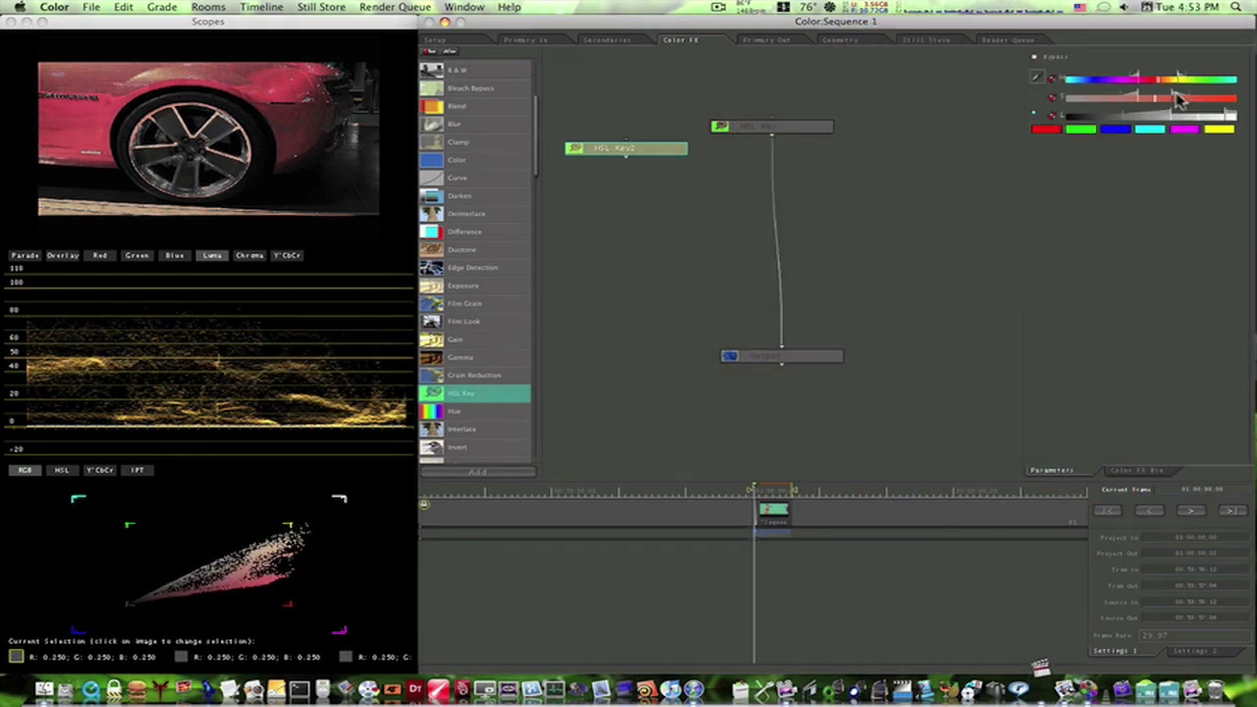
{"action": "left_click_drag", "start_coordinate": [1176, 93], "coordinate": [1214, 102]}
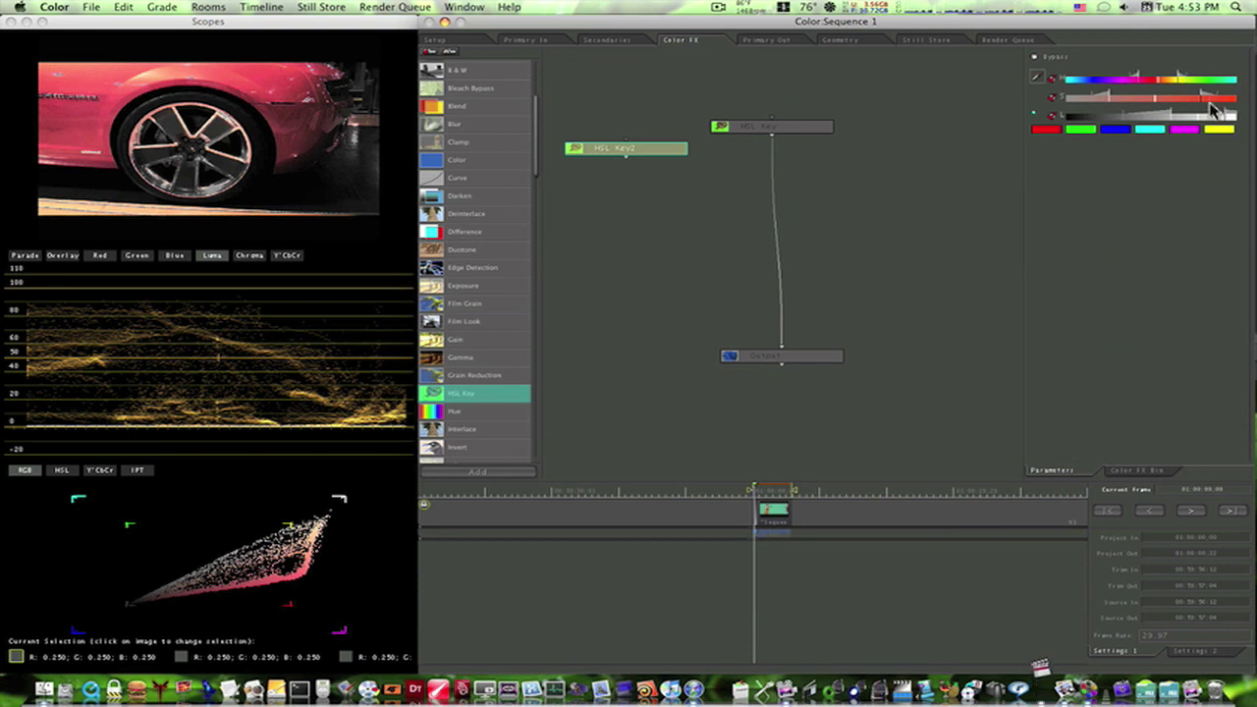
Step: Check both keys, then extend the first HSL Key's saturation range to take in less saturated reds
{"action": "left_click", "coordinate": [785, 128]}
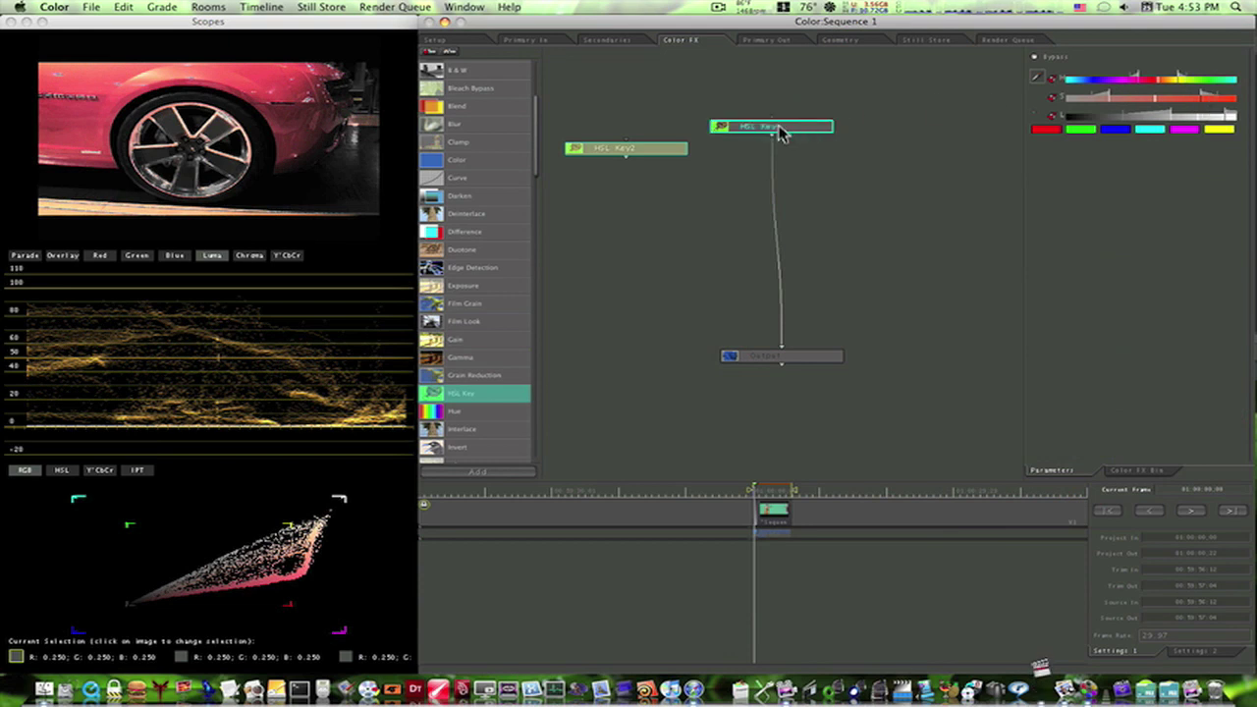
{"action": "left_click", "coordinate": [625, 149]}
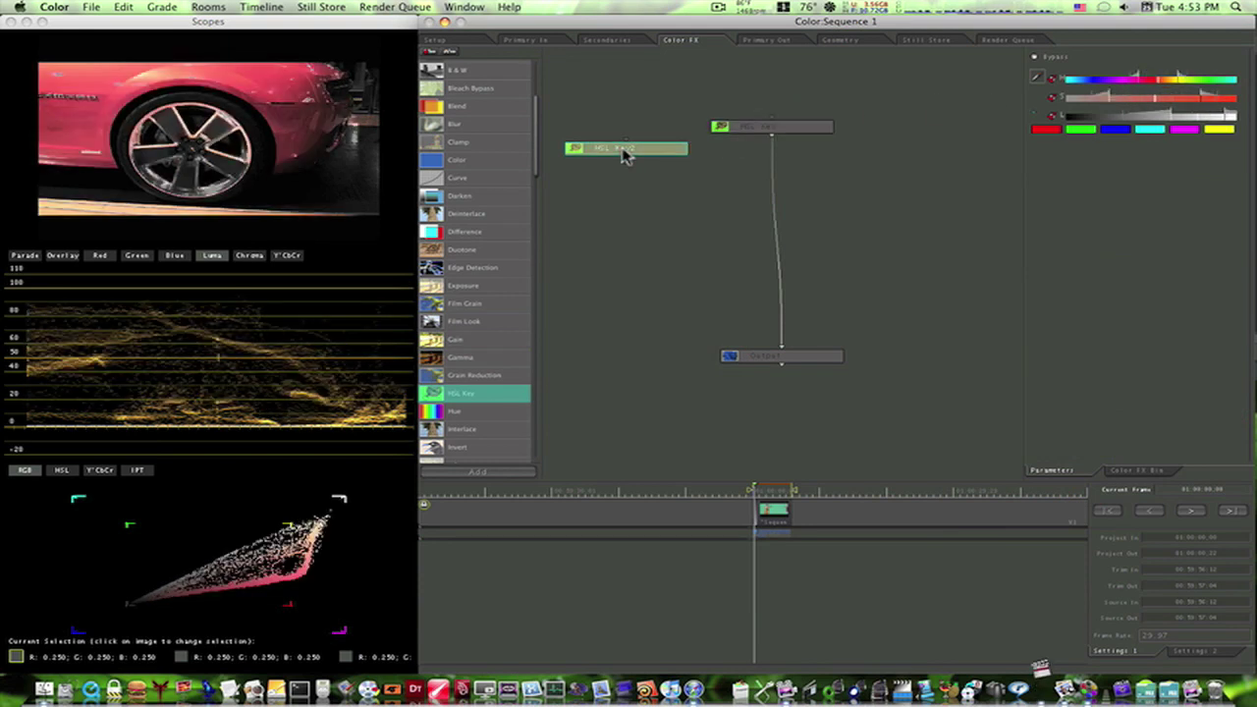
{"action": "left_click", "coordinate": [763, 127]}
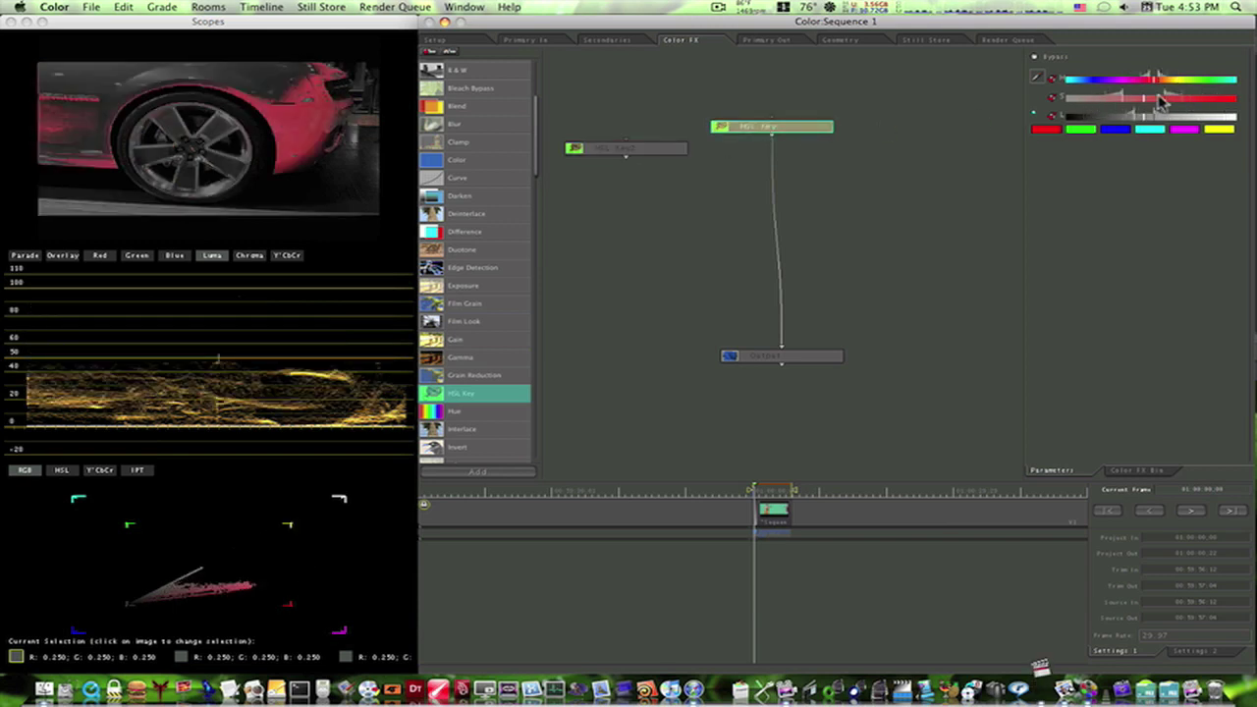
{"action": "mouse_move", "coordinate": [1148, 104]}
{"action": "left_mouse_down"}
{"action": "mouse_move", "coordinate": [1127, 105]}
{"action": "mouse_move", "coordinate": [1168, 98]}
{"action": "left_mouse_up"}
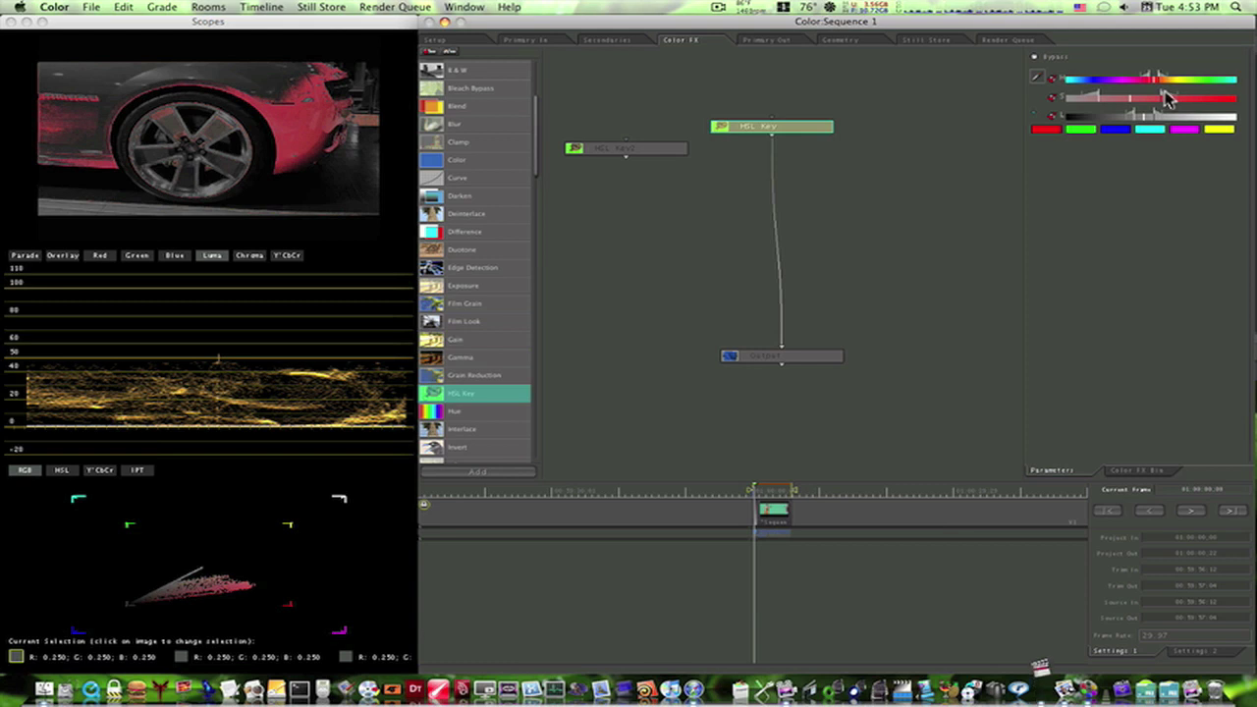
Step: Arrange the two HSL Key nodes side by side above the Output node
{"action": "left_click", "coordinate": [649, 148]}
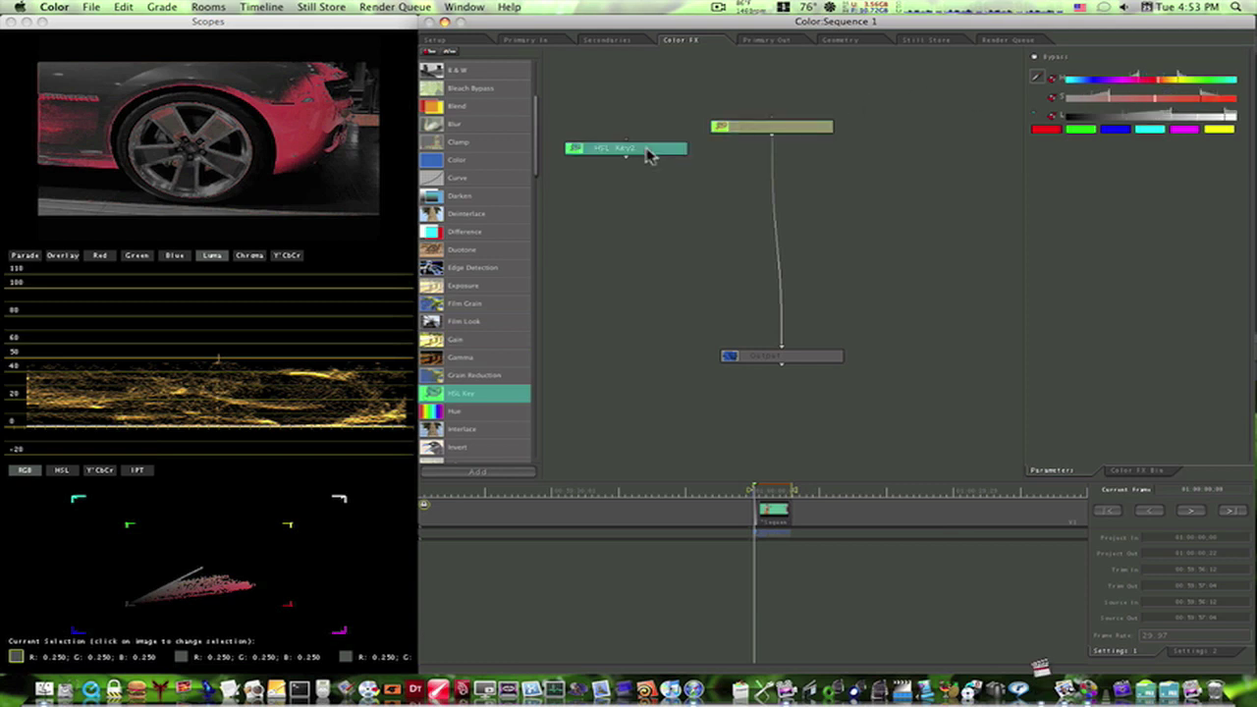
{"action": "double_click", "coordinate": [651, 150]}
{"action": "left_click_drag", "start_coordinate": [651, 151], "coordinate": [737, 127]}
{"action": "left_click", "coordinate": [727, 132]}
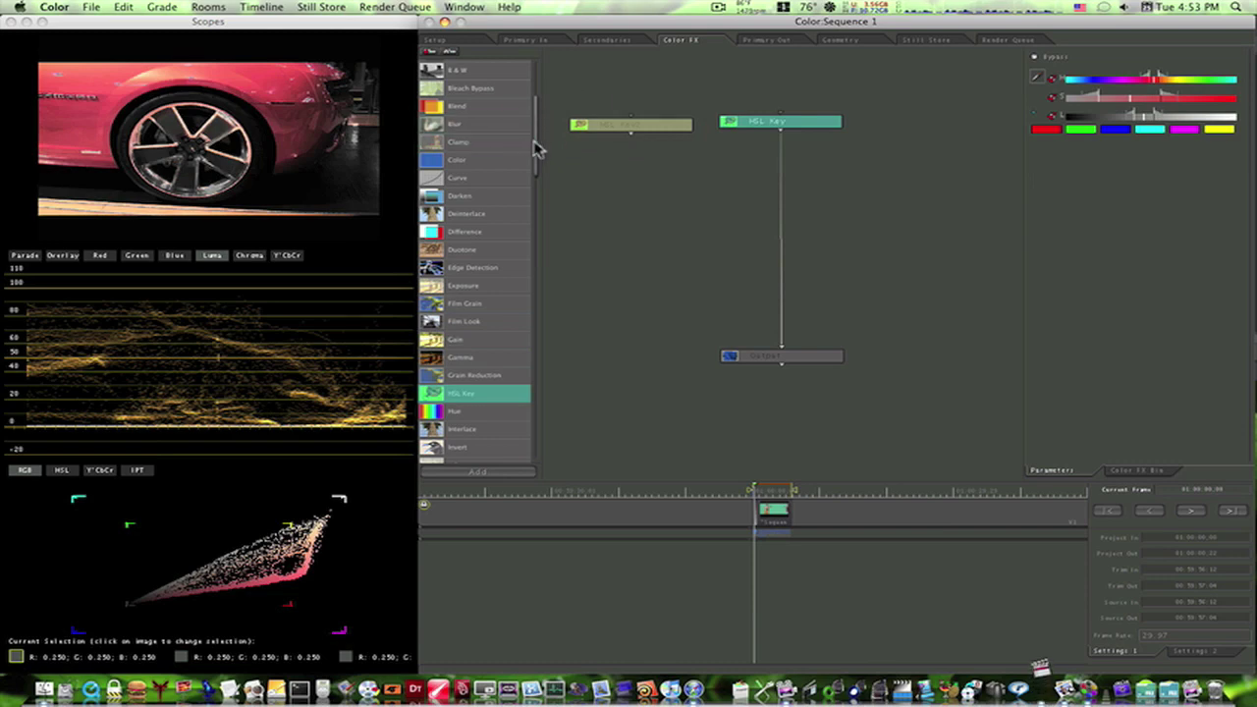
Step: Insert an Add node and connect HSL Key2 to its first input and HSL Key to its second input
{"action": "left_click_drag", "start_coordinate": [534, 142], "coordinate": [536, 104]}
{"action": "left_click_drag", "start_coordinate": [472, 69], "coordinate": [653, 234]}
{"action": "left_click_drag", "start_coordinate": [631, 141], "coordinate": [629, 206]}
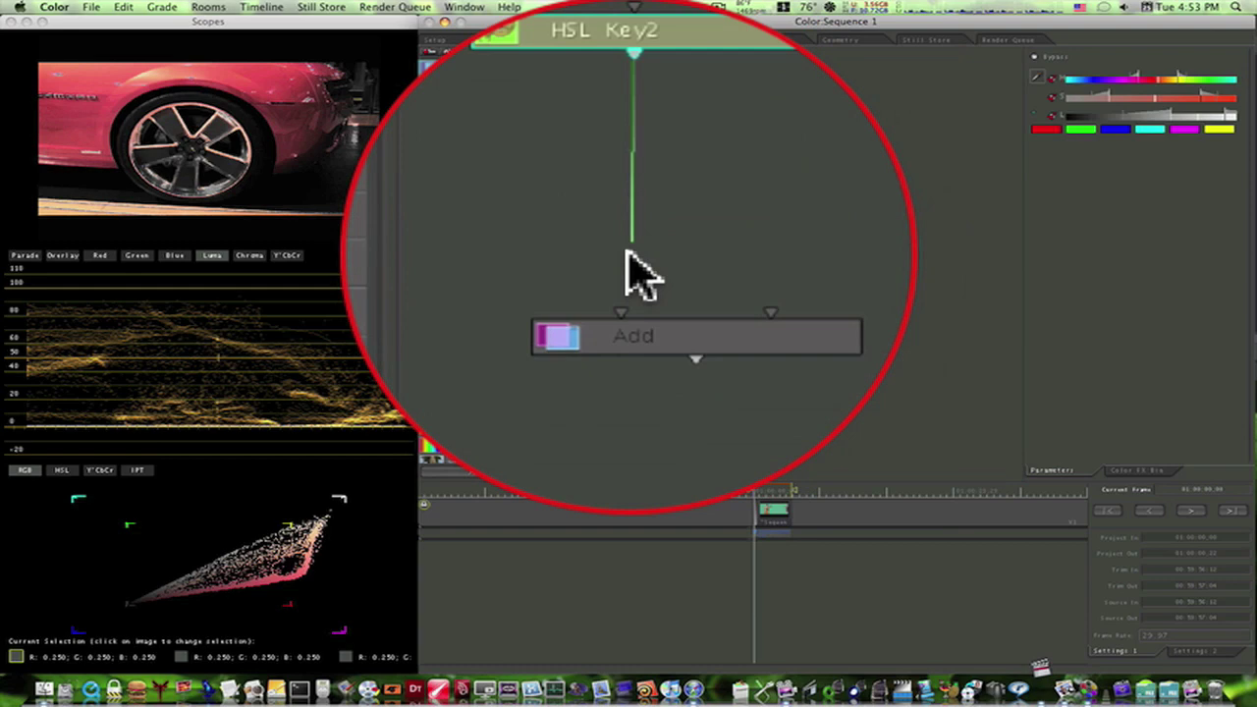
{"action": "left_click_drag", "start_coordinate": [638, 275], "coordinate": [631, 272]}
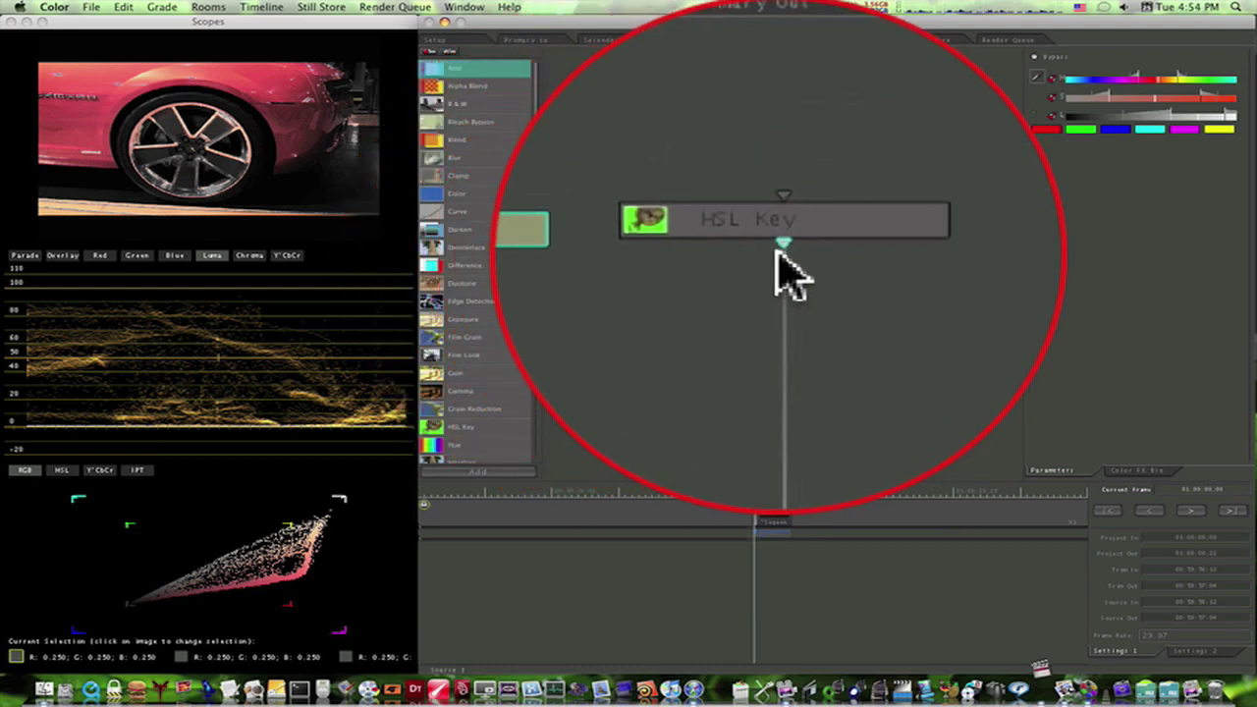
{"action": "left_click_drag", "start_coordinate": [778, 252], "coordinate": [666, 257]}
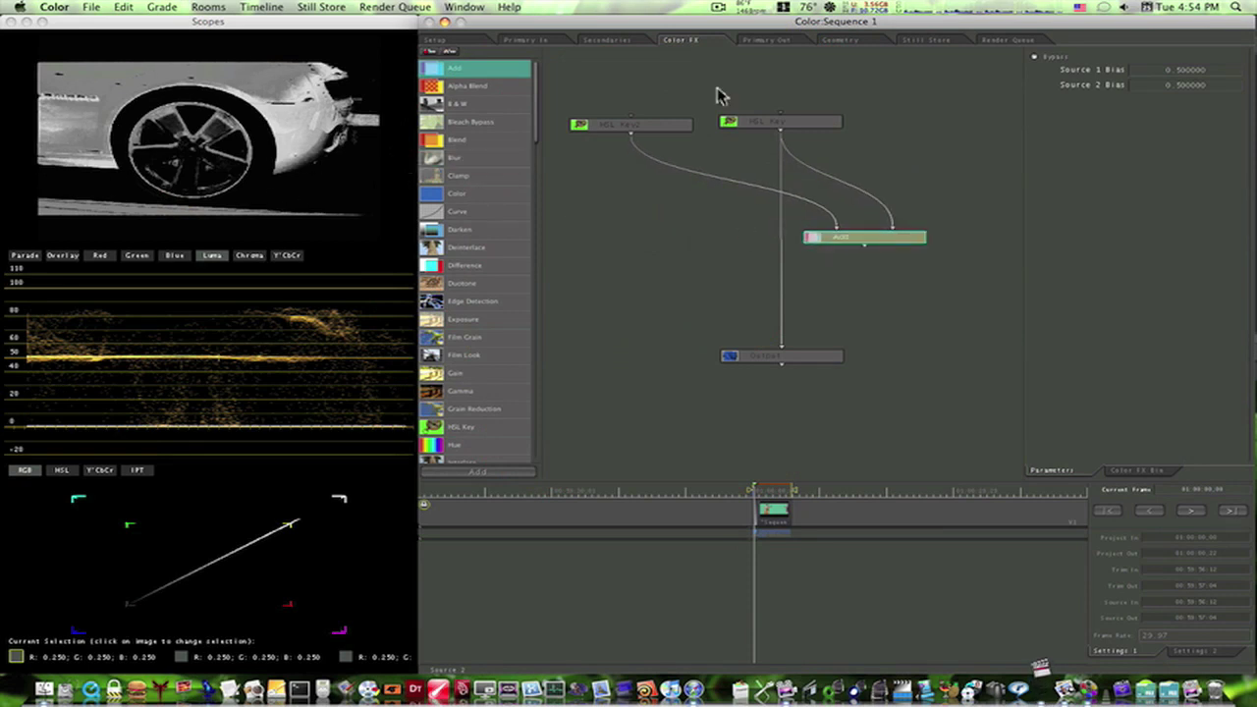
Step: Widen the first HSL Key's hue and luminance ranges to fill in the combined matte of the car body
{"action": "left_click", "coordinate": [785, 126]}
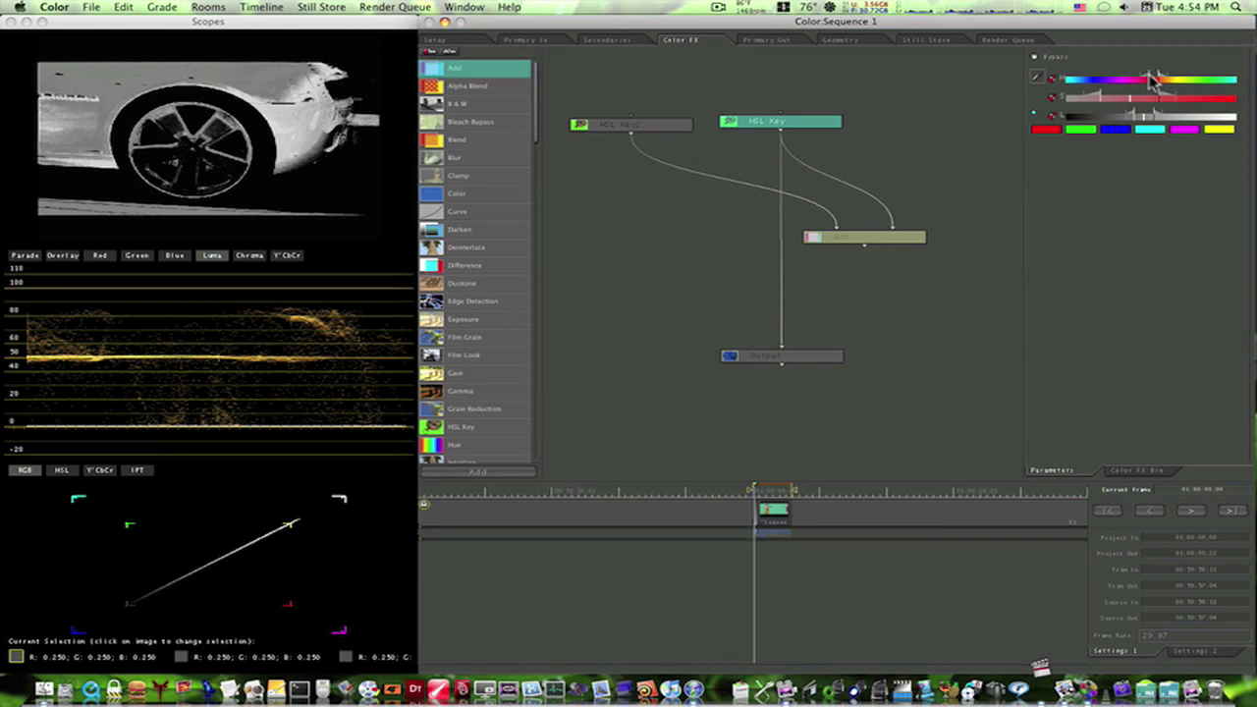
{"action": "mouse_move", "coordinate": [1154, 81]}
{"action": "left_mouse_down"}
{"action": "mouse_move", "coordinate": [1138, 81]}
{"action": "mouse_move", "coordinate": [1164, 116]}
{"action": "mouse_move", "coordinate": [1210, 120]}
{"action": "left_mouse_up"}
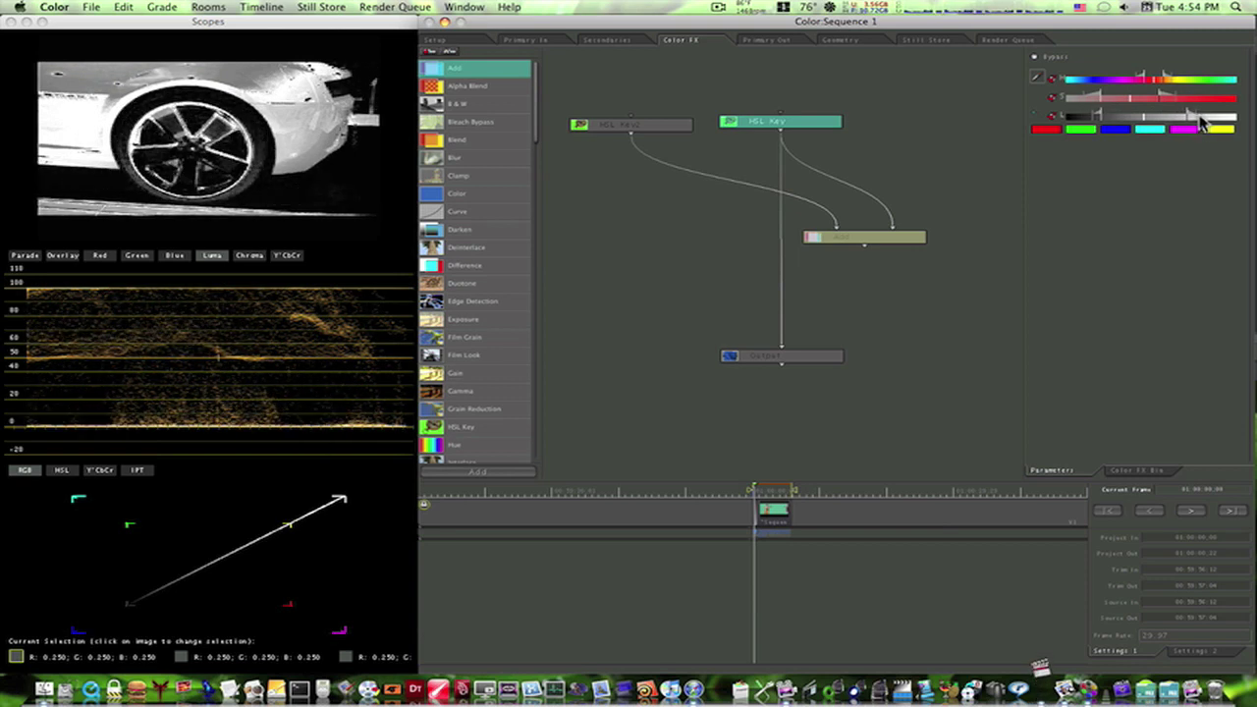
{"action": "left_click_drag", "start_coordinate": [1201, 120], "coordinate": [1189, 124]}
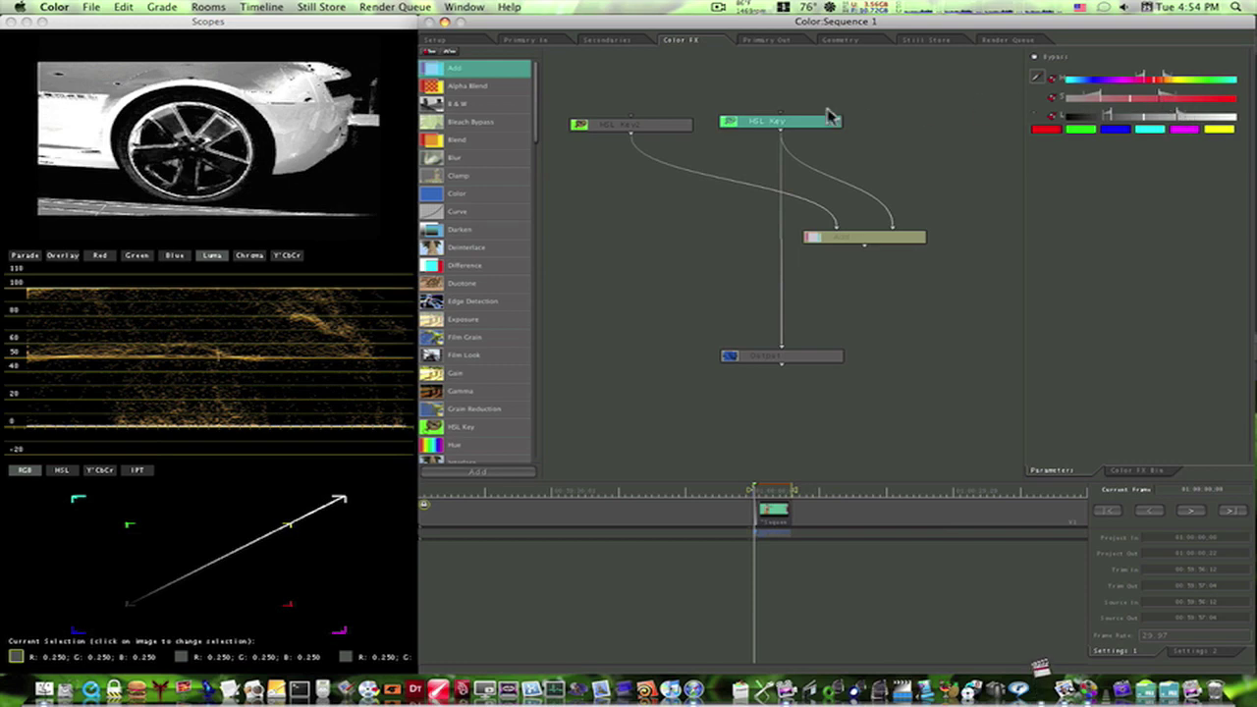
Step: Widen the HSL Key2 node's luminance range toward the darker tones to make the car body matte more solid
{"action": "left_click", "coordinate": [629, 125]}
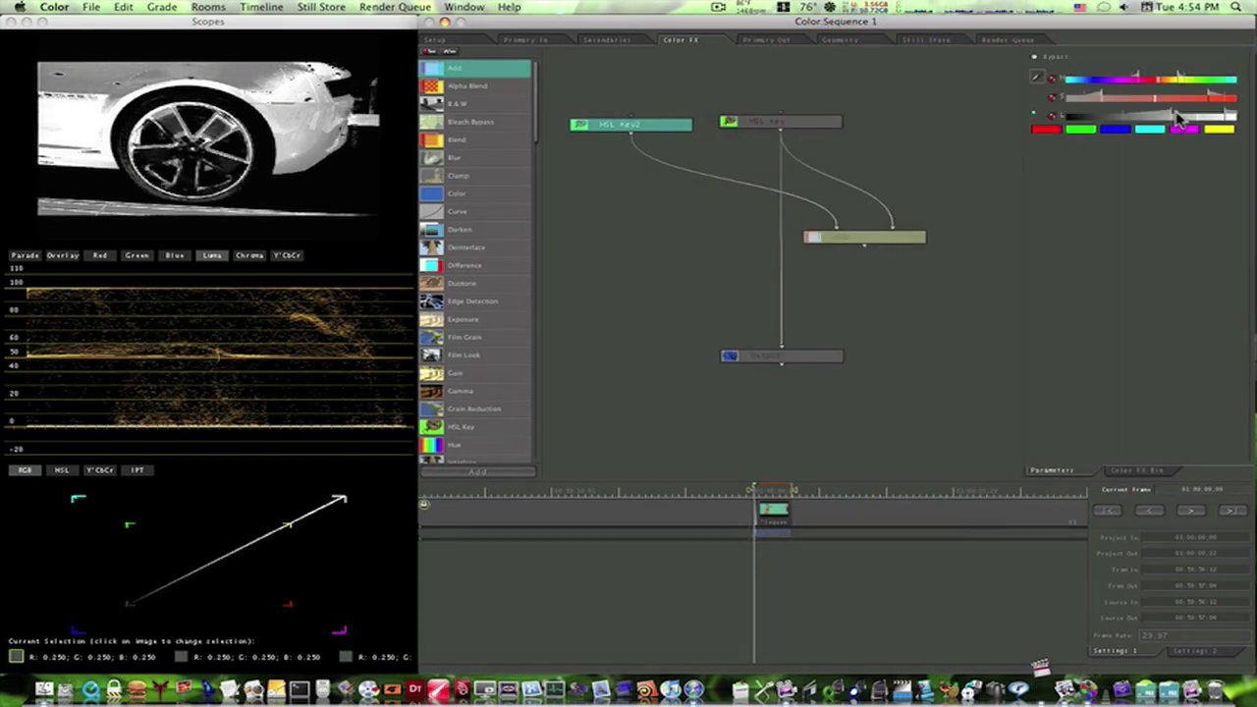
{"action": "mouse_move", "coordinate": [1197, 117]}
{"action": "left_mouse_down"}
{"action": "mouse_move", "coordinate": [1180, 117]}
{"action": "mouse_move", "coordinate": [1221, 114]}
{"action": "left_mouse_up"}
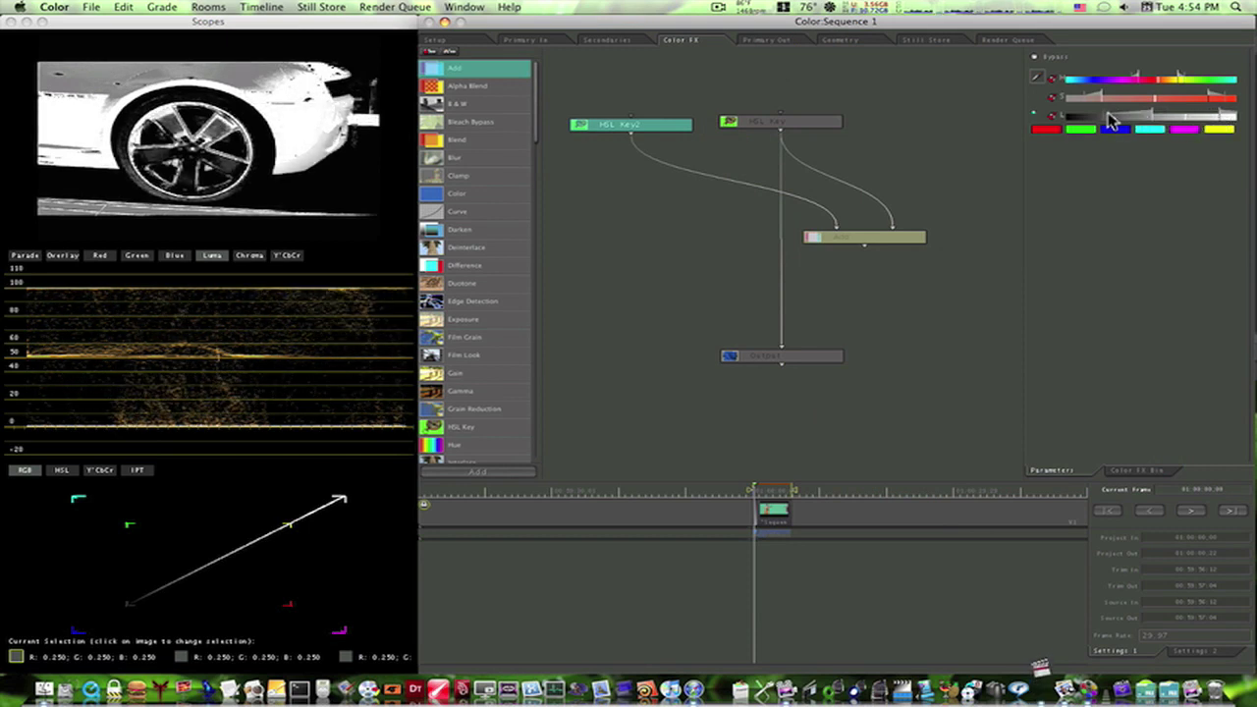
Step: Adjust the HSL Key2 node's saturation and luminance ranges to refine the body matte, and compare the images of both HSL Key nodes
{"action": "left_click_drag", "start_coordinate": [1106, 119], "coordinate": [1119, 98]}
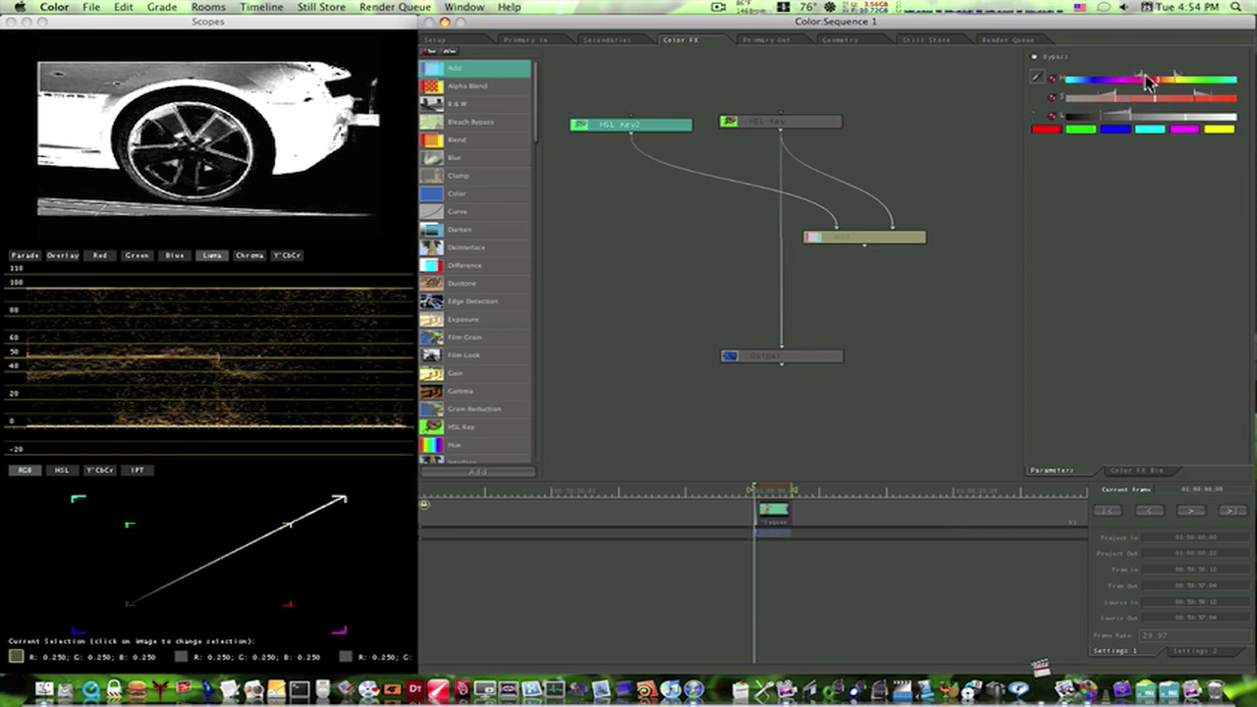
{"action": "left_click", "coordinate": [827, 123]}
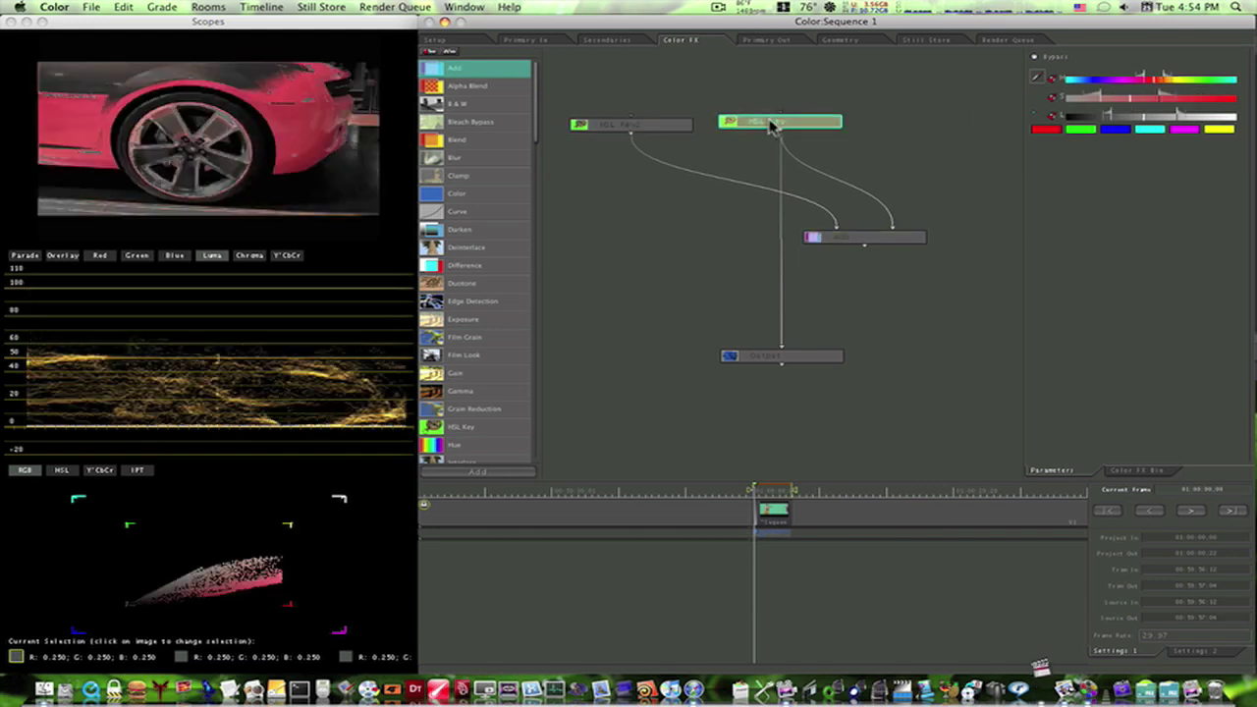
{"action": "left_click", "coordinate": [643, 127]}
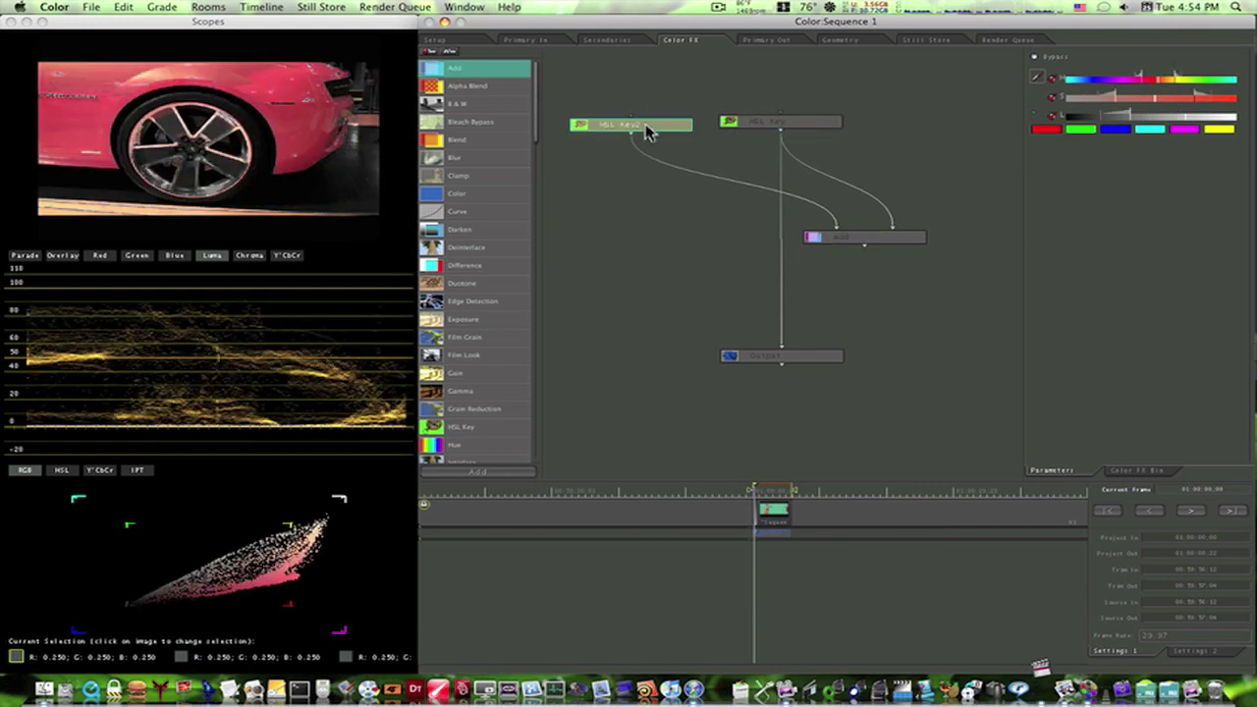
{"action": "left_click", "coordinate": [810, 126]}
Step: Set the Add node's Source 1 Bias to about 1.34 and Source 2 Bias to 0, and check the HSL Key node's ranges
{"action": "left_click", "coordinate": [891, 237]}
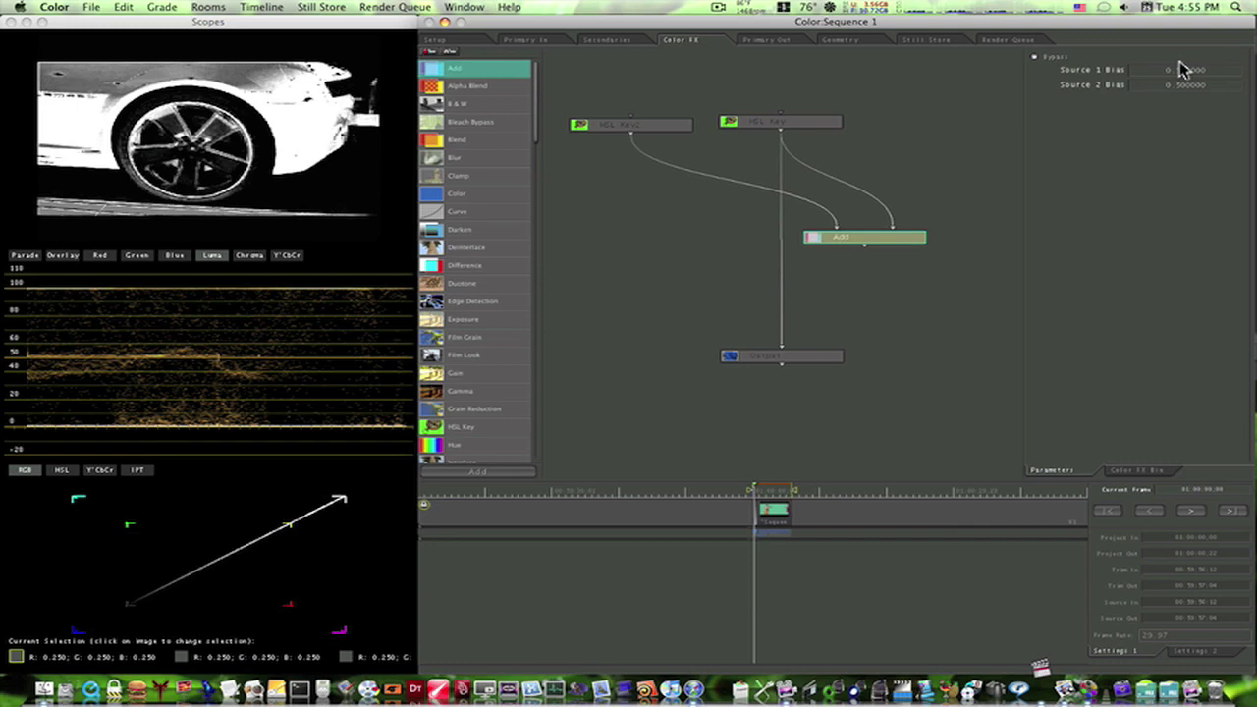
{"action": "left_click_drag", "start_coordinate": [1189, 74], "coordinate": [1238, 75]}
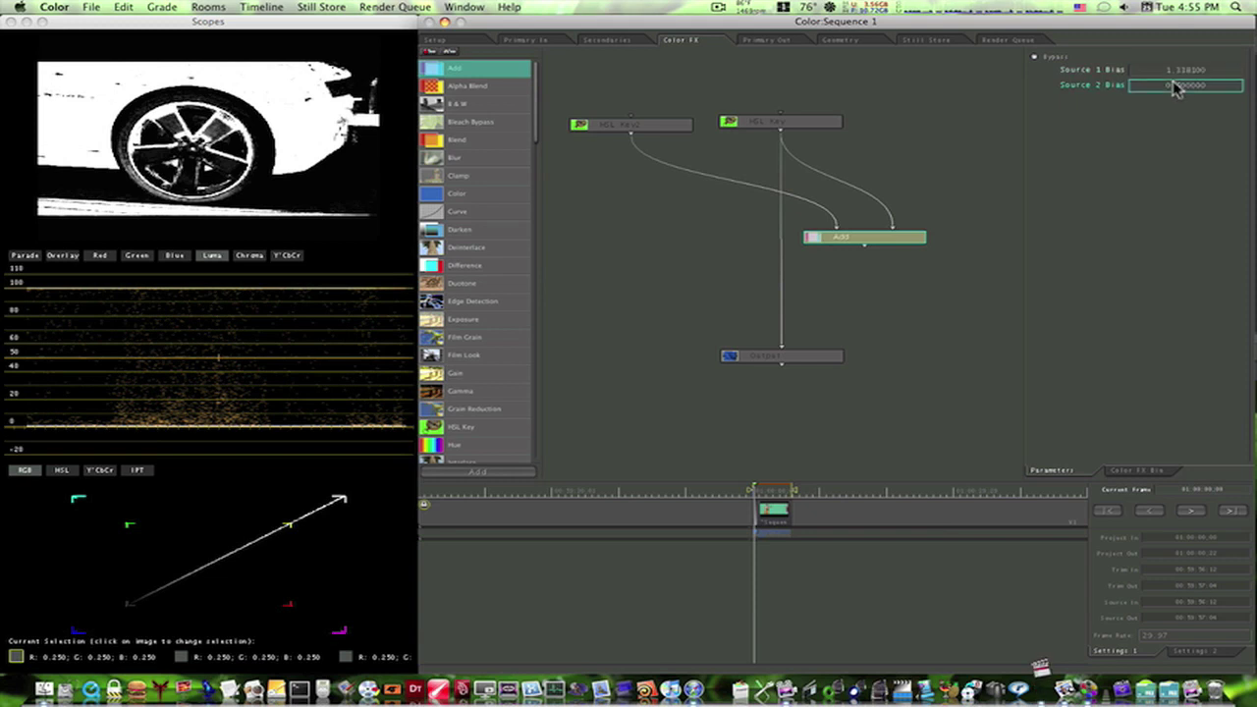
{"action": "mouse_move", "coordinate": [1179, 85]}
{"action": "left_mouse_down"}
{"action": "mouse_move", "coordinate": [1209, 84]}
{"action": "mouse_move", "coordinate": [1179, 85]}
{"action": "left_mouse_up"}
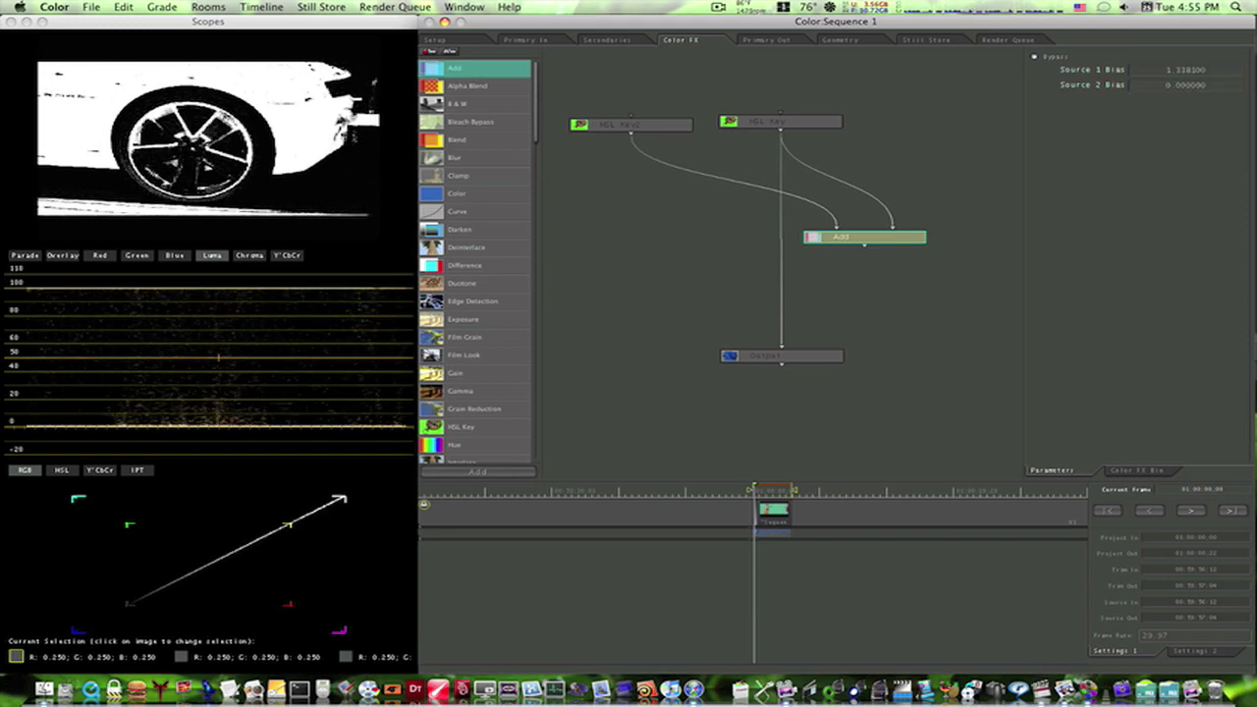
{"action": "left_click", "coordinate": [825, 123]}
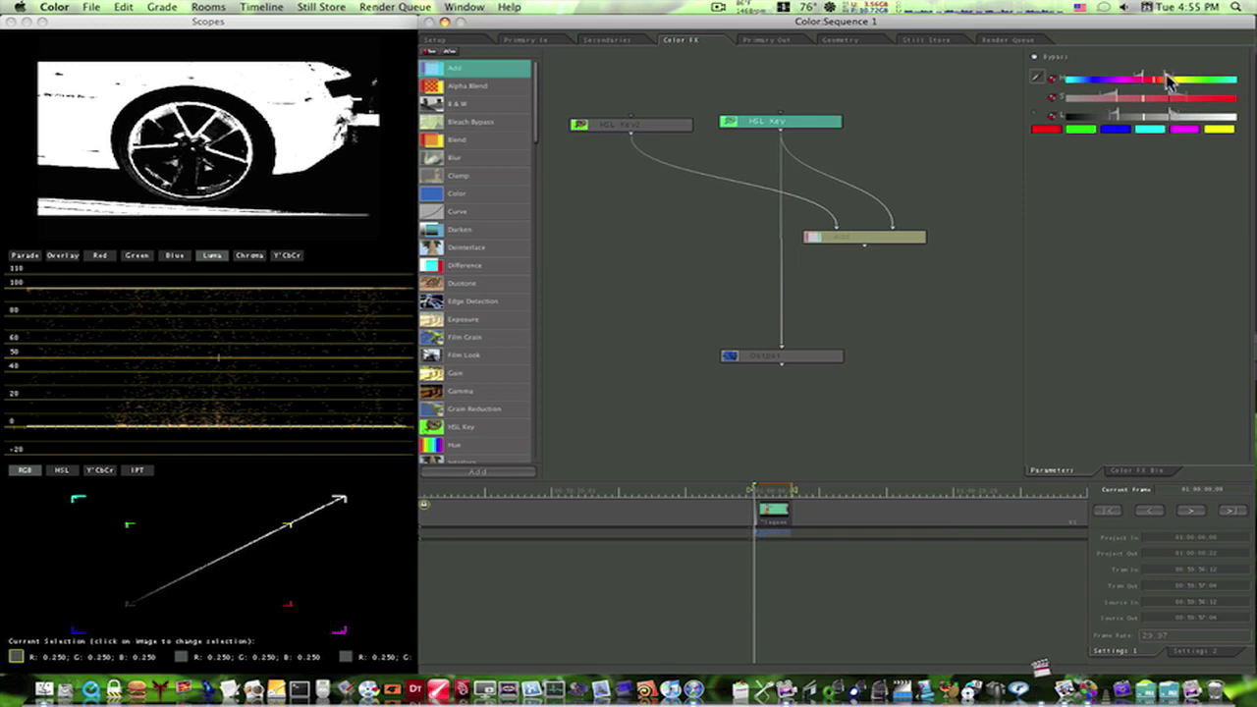
Step: Center the Add node below the two keys and feed it into a new Blur node with a spread of about 1.4
{"action": "left_click_drag", "start_coordinate": [889, 236], "coordinate": [727, 241]}
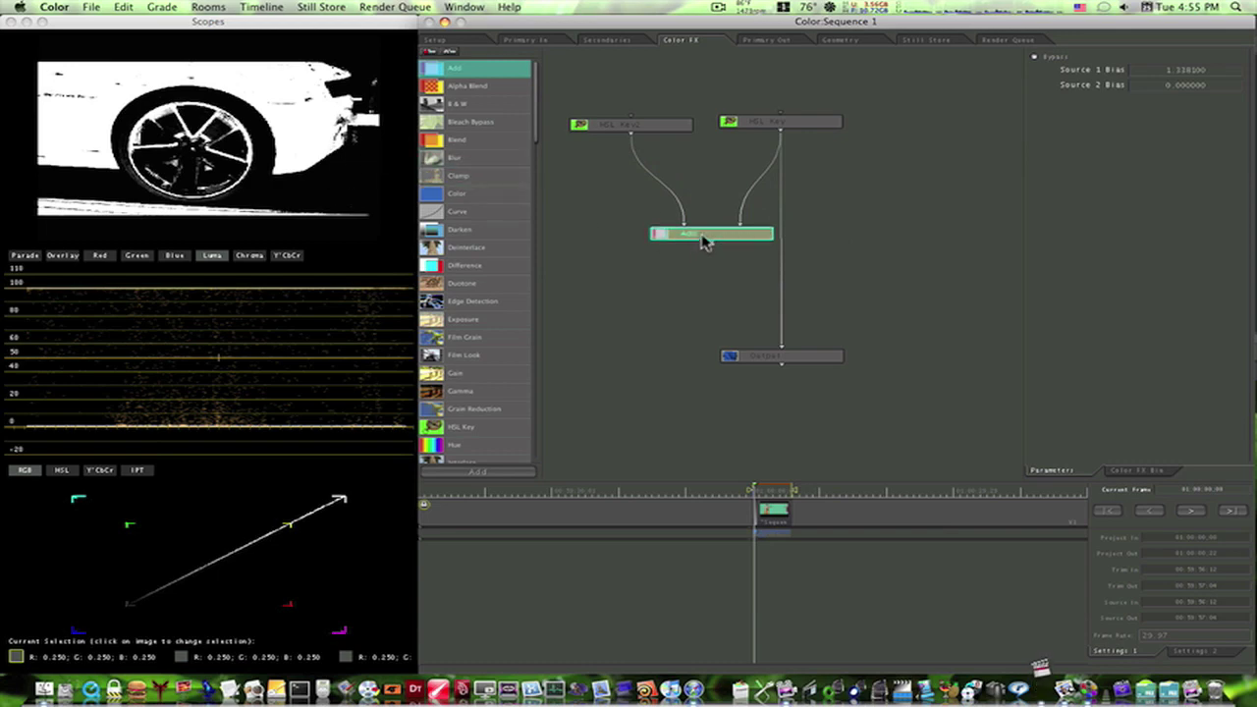
{"action": "left_click_drag", "start_coordinate": [454, 157], "coordinate": [703, 289]}
{"action": "left_click", "coordinate": [731, 293]}
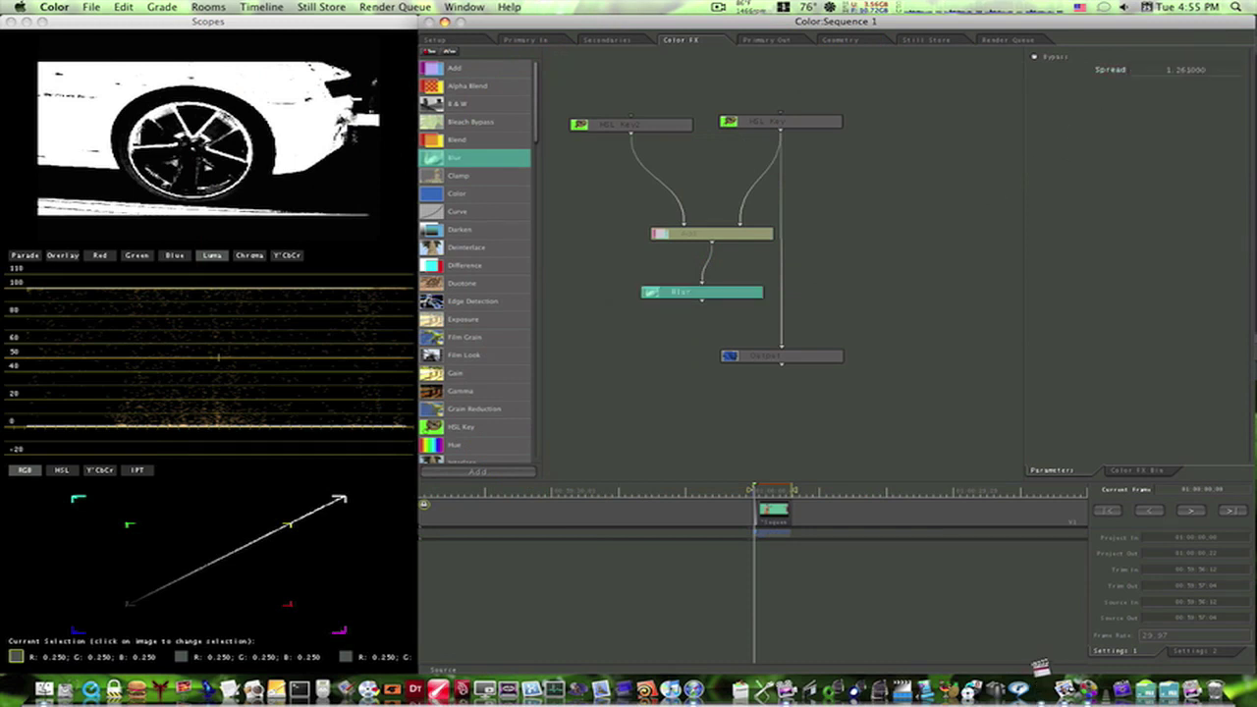
{"action": "left_click_drag", "start_coordinate": [1186, 70], "coordinate": [1191, 70]}
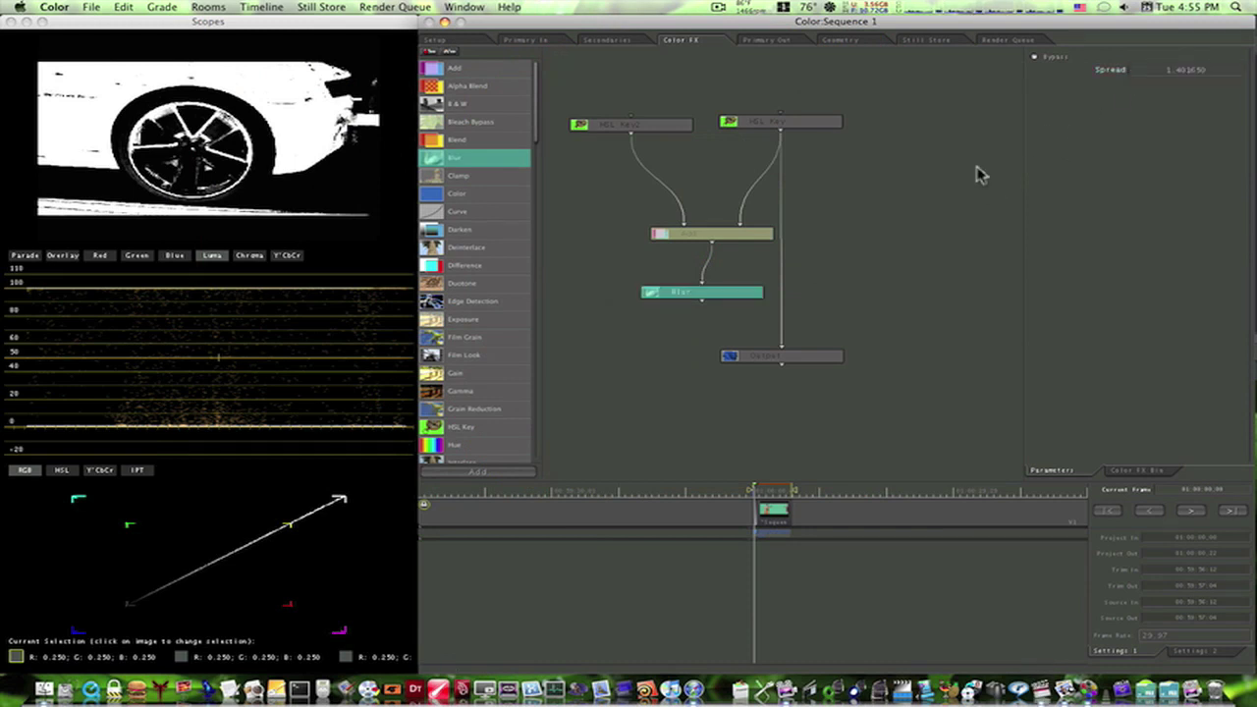
{"action": "double_click", "coordinate": [714, 289]}
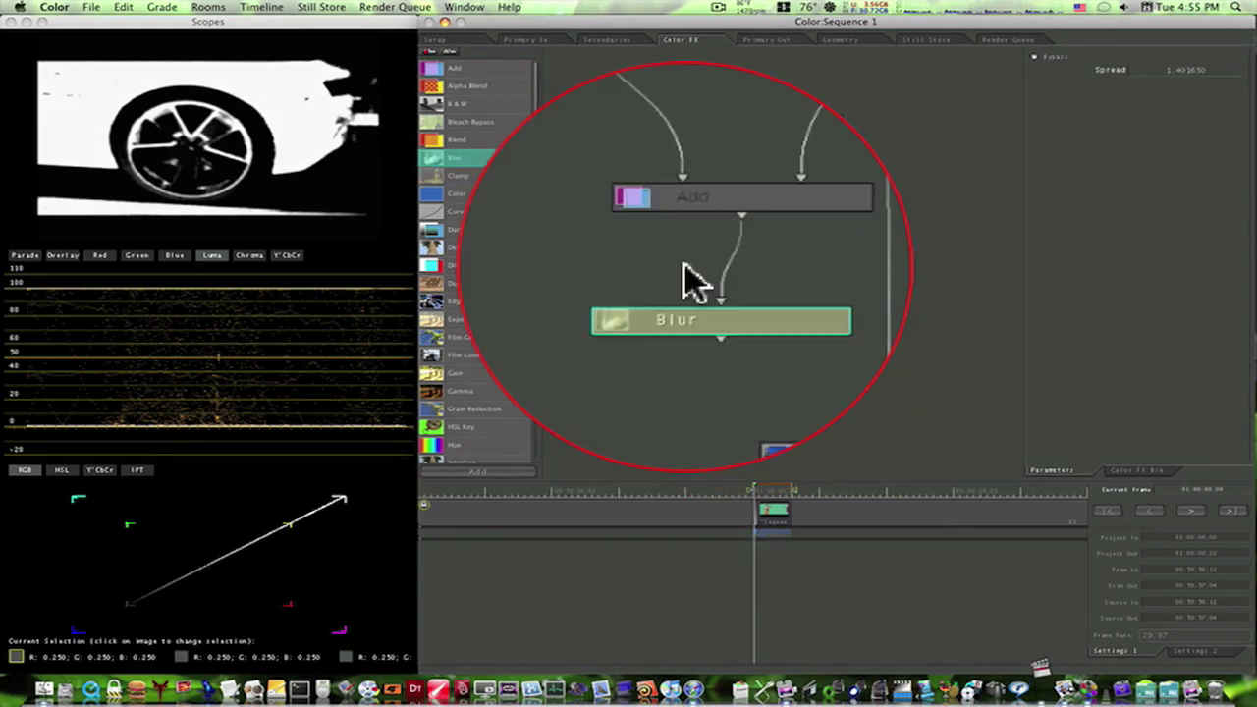
Step: Insert an Alpha Blend node below the Blur node and delete the existing Output node
{"action": "left_click_drag", "start_coordinate": [483, 236], "coordinate": [629, 403]}
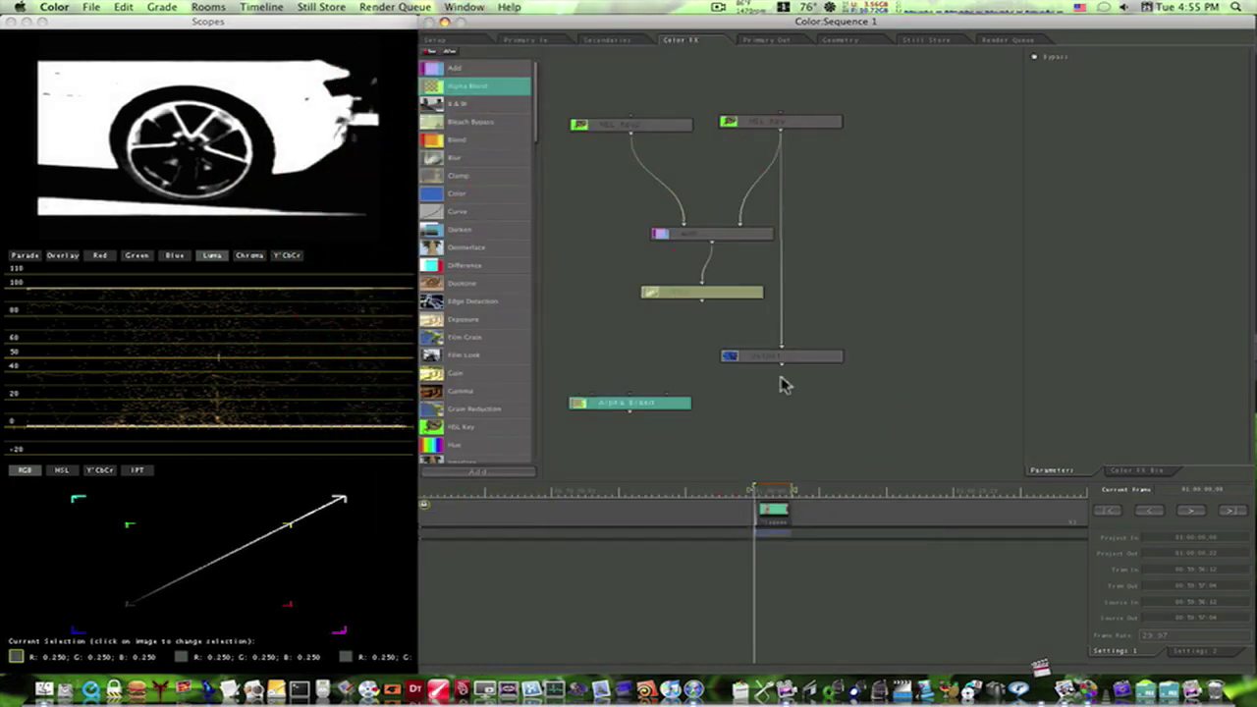
{"action": "left_click", "coordinate": [785, 360]}
{"action": "left_click_drag", "start_coordinate": [788, 359], "coordinate": [941, 356]}
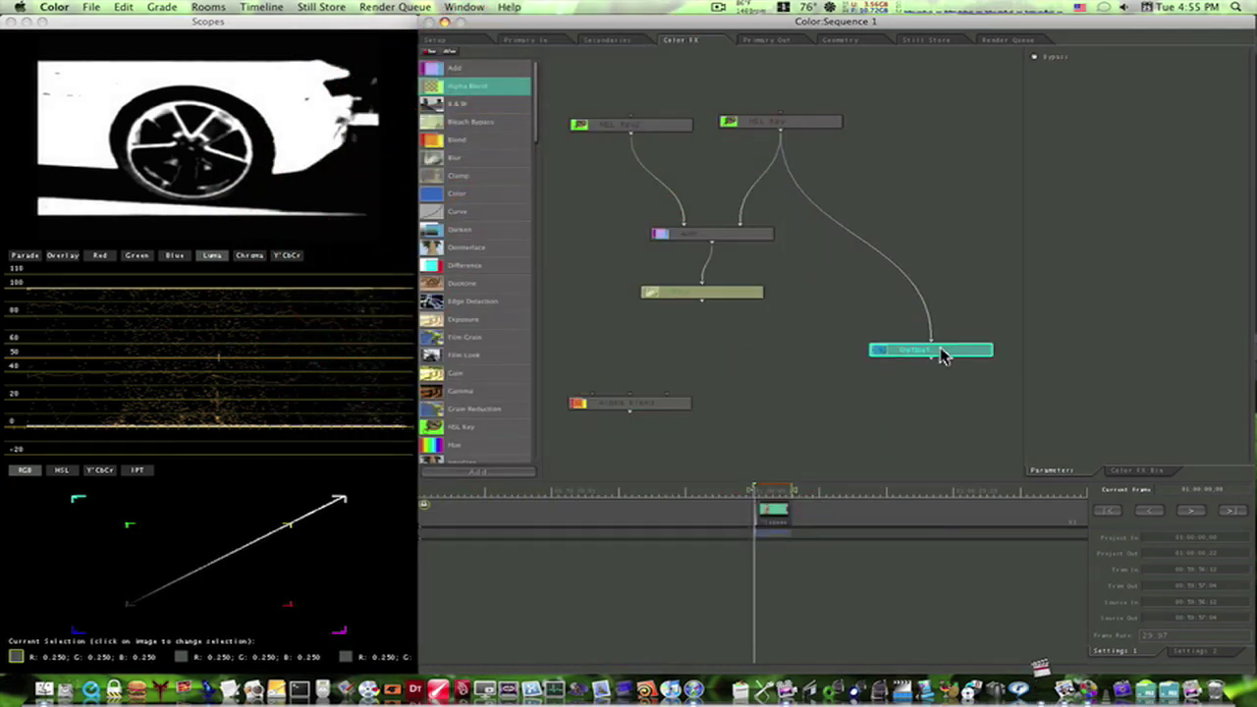
{"action": "key", "text": "Delete"}
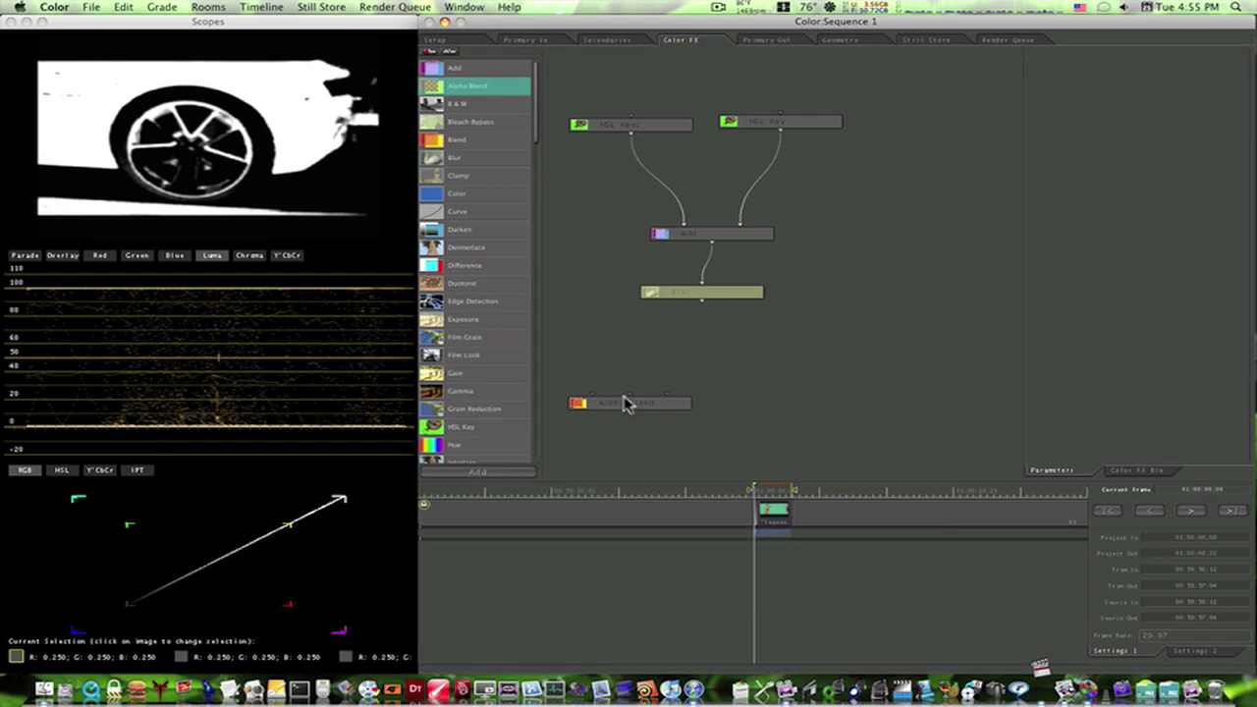
{"action": "left_click_drag", "start_coordinate": [626, 401], "coordinate": [750, 377]}
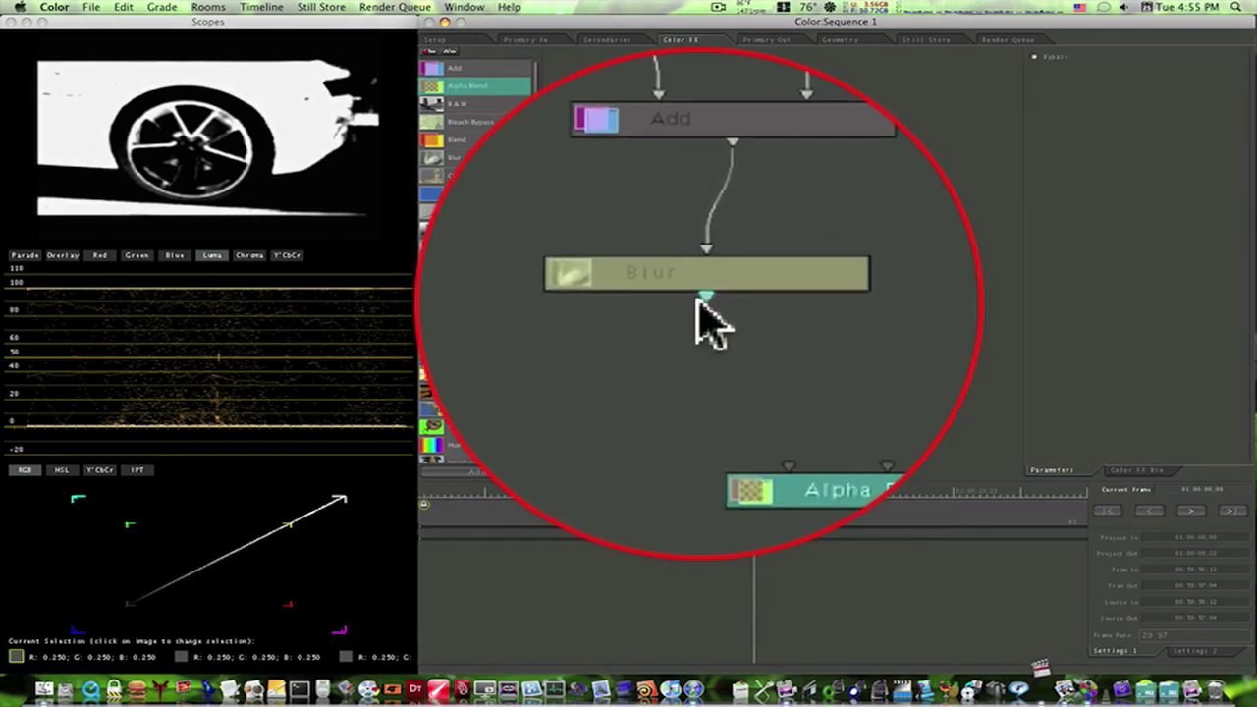
Step: Connect the Blur node's output to the third input of the Alpha Blend node and move the blend node aside
{"action": "left_click_drag", "start_coordinate": [701, 302], "coordinate": [725, 390]}
{"action": "left_click", "coordinate": [806, 377]}
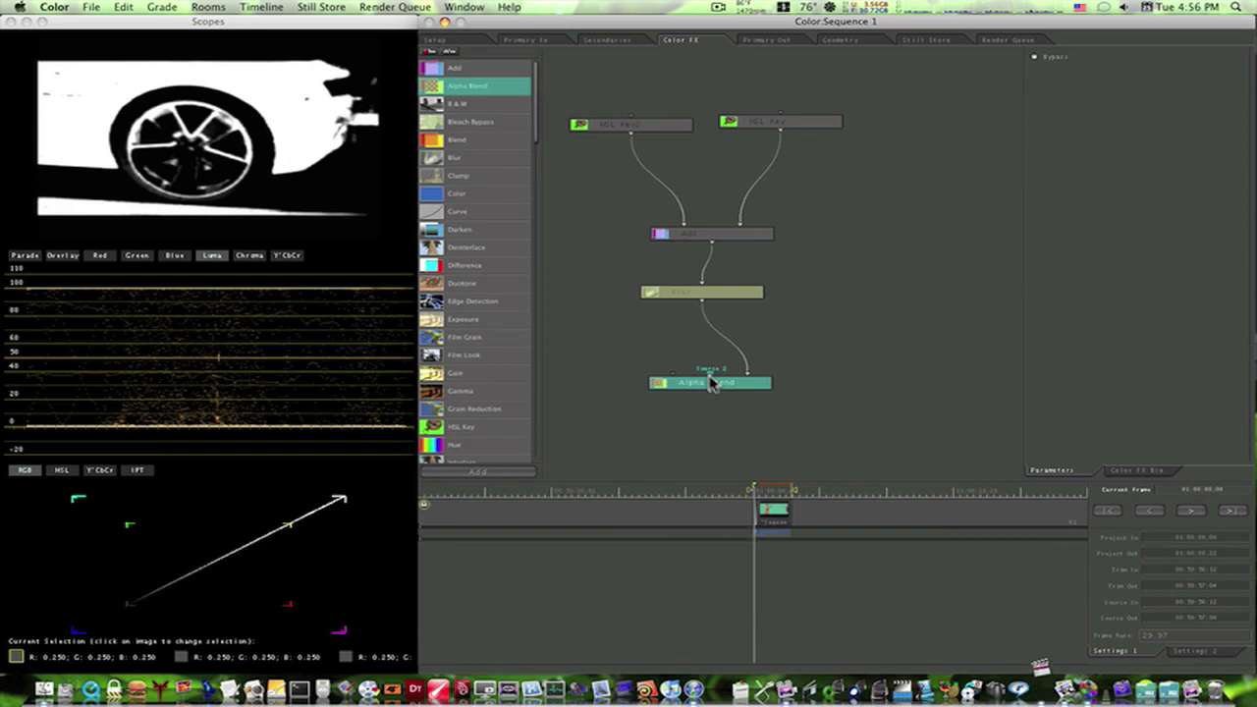
{"action": "left_click_drag", "start_coordinate": [710, 390], "coordinate": [844, 401]}
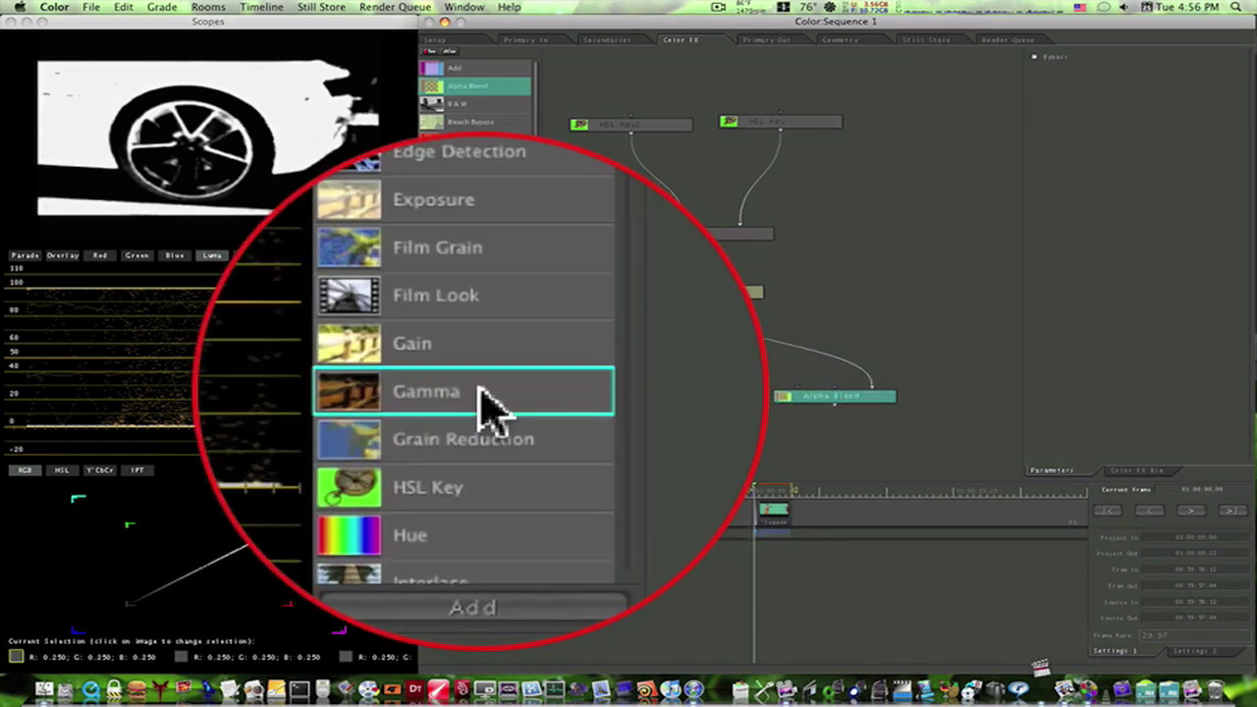
Step: Insert a Gamma node, connect it to Alpha Blend's Source 2, and raise its overall gamma to about 1.67
{"action": "left_click_drag", "start_coordinate": [487, 402], "coordinate": [686, 437]}
{"action": "left_click", "coordinate": [833, 401]}
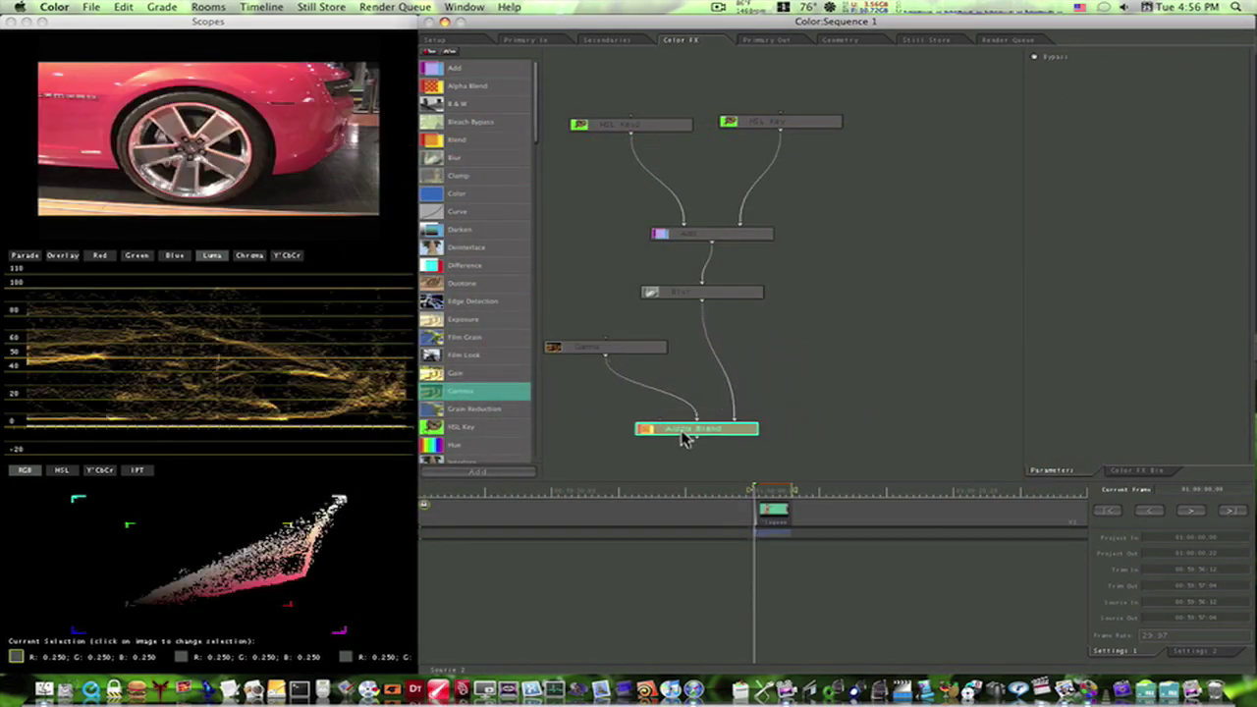
{"action": "left_click", "coordinate": [612, 350]}
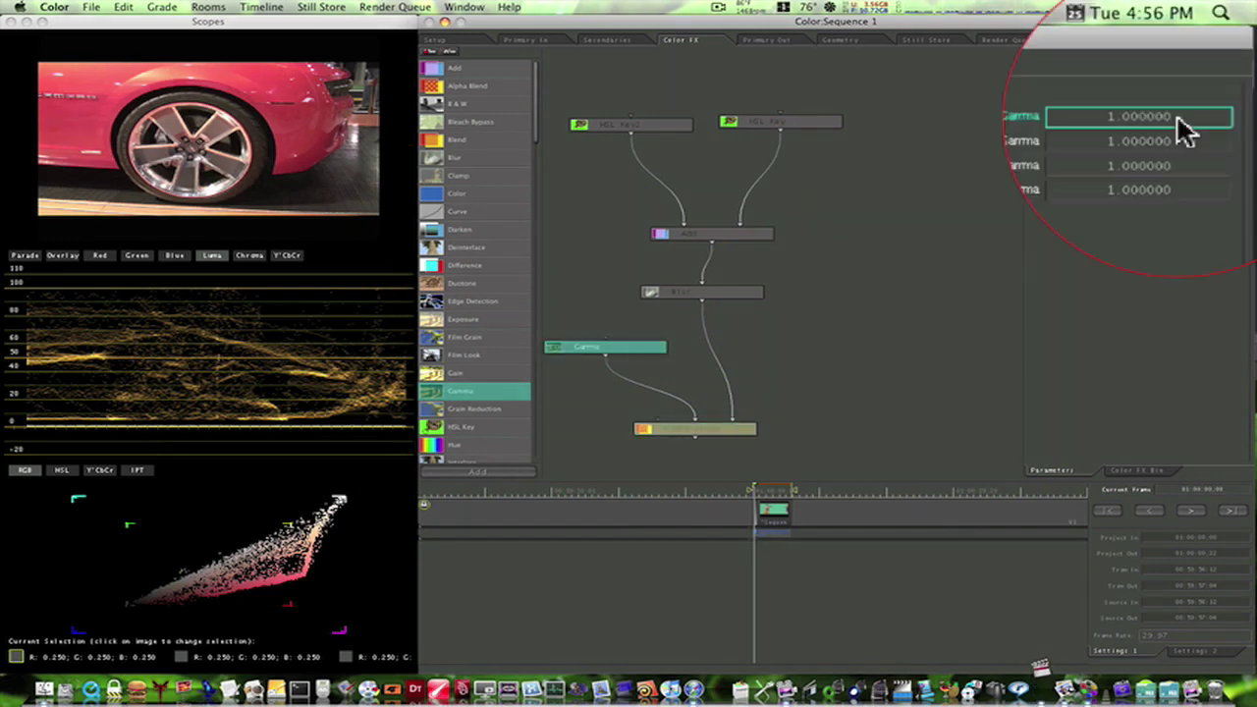
{"action": "left_click_drag", "start_coordinate": [1209, 72], "coordinate": [1239, 79]}
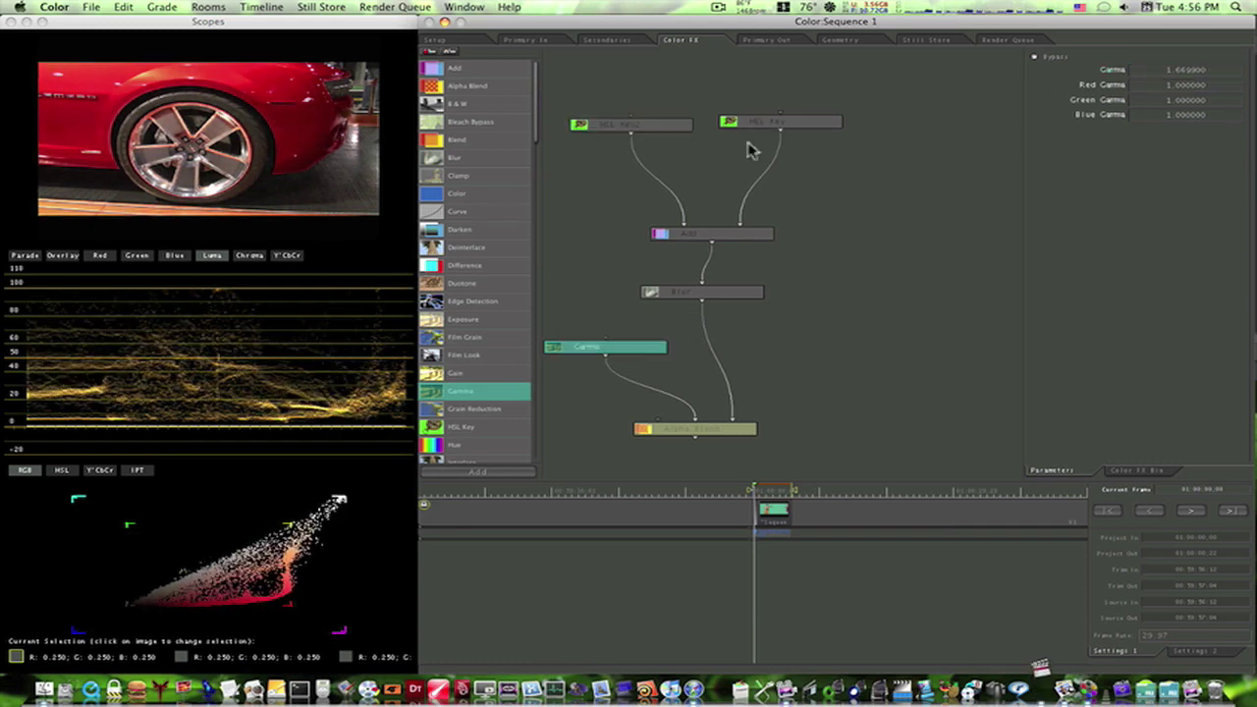
Step: Compare the Add matte with the Alpha Blend result and raise the Gamma node's overall gamma further
{"action": "left_click", "coordinate": [744, 235]}
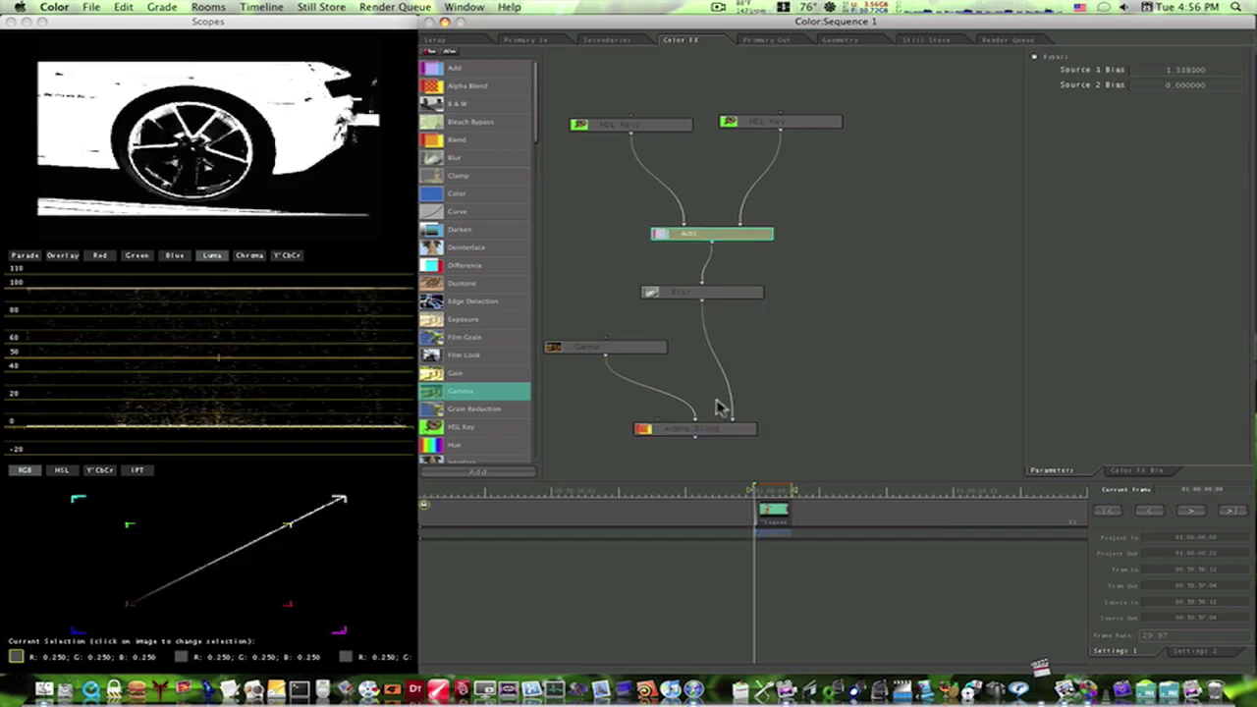
{"action": "left_click", "coordinate": [724, 437]}
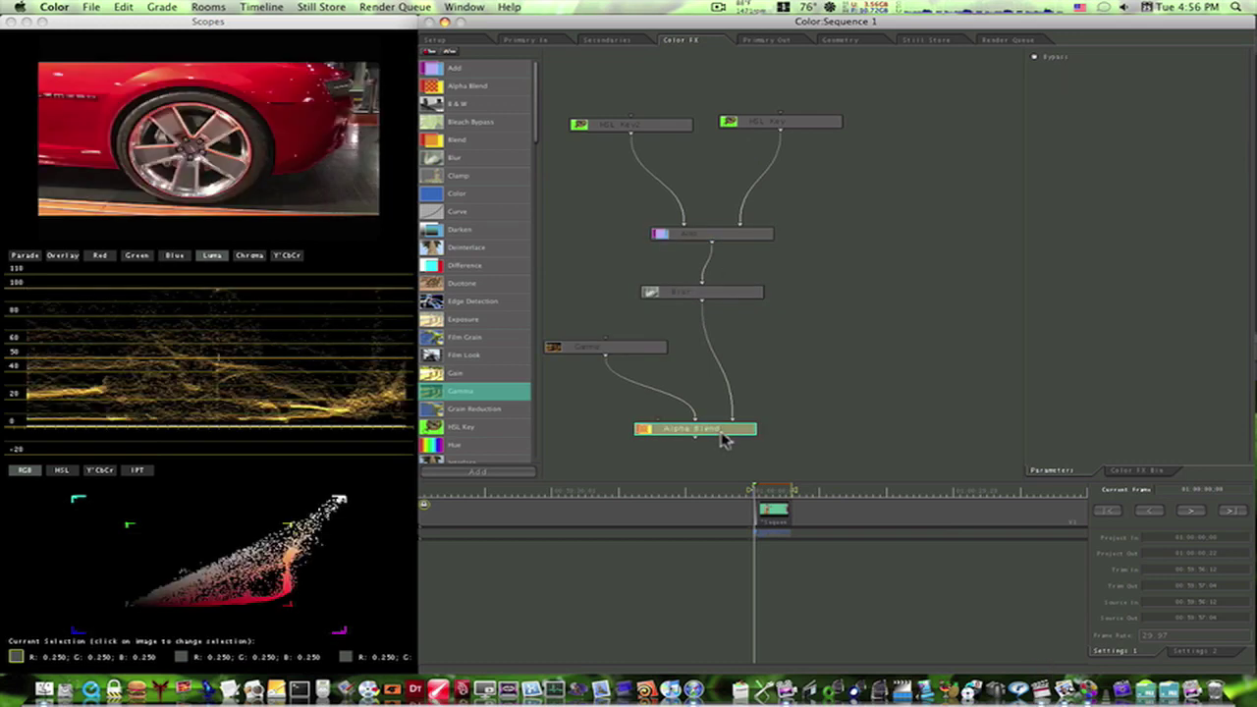
{"action": "left_click", "coordinate": [599, 347]}
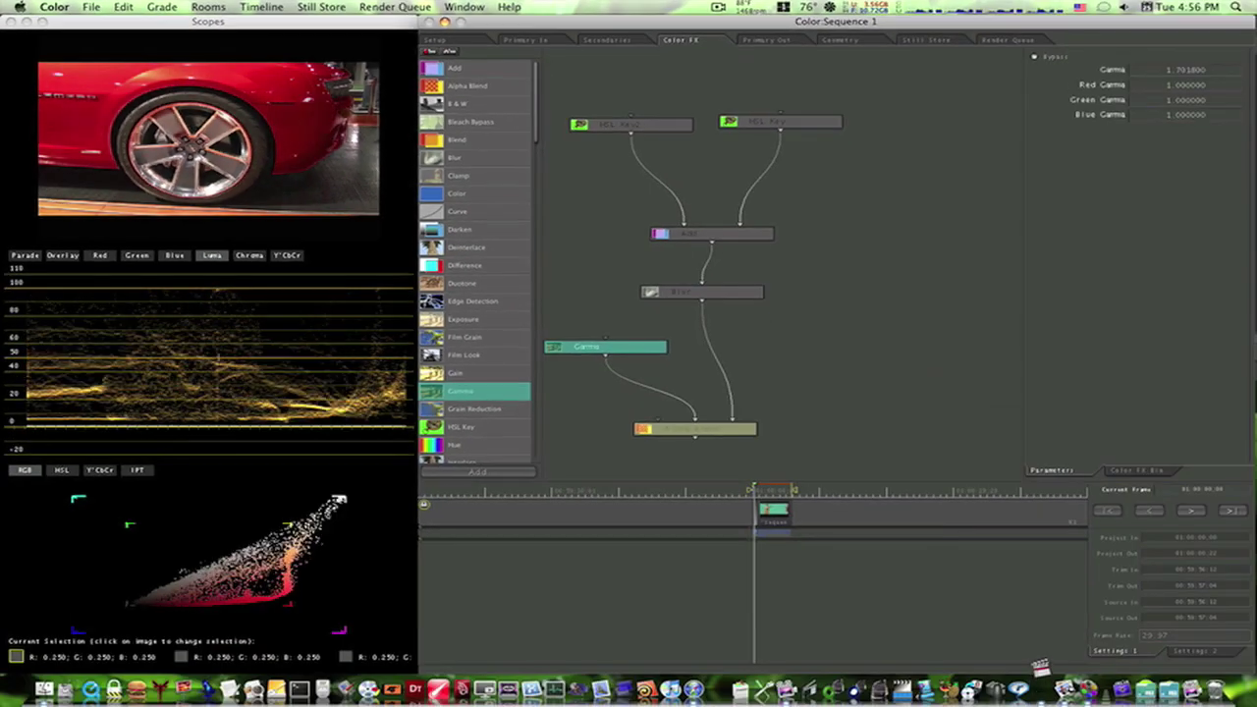
{"action": "mouse_move", "coordinate": [1185, 70]}
{"action": "left_mouse_down"}
{"action": "mouse_move", "coordinate": [1218, 69]}
{"action": "mouse_move", "coordinate": [1203, 70]}
{"action": "left_mouse_up"}
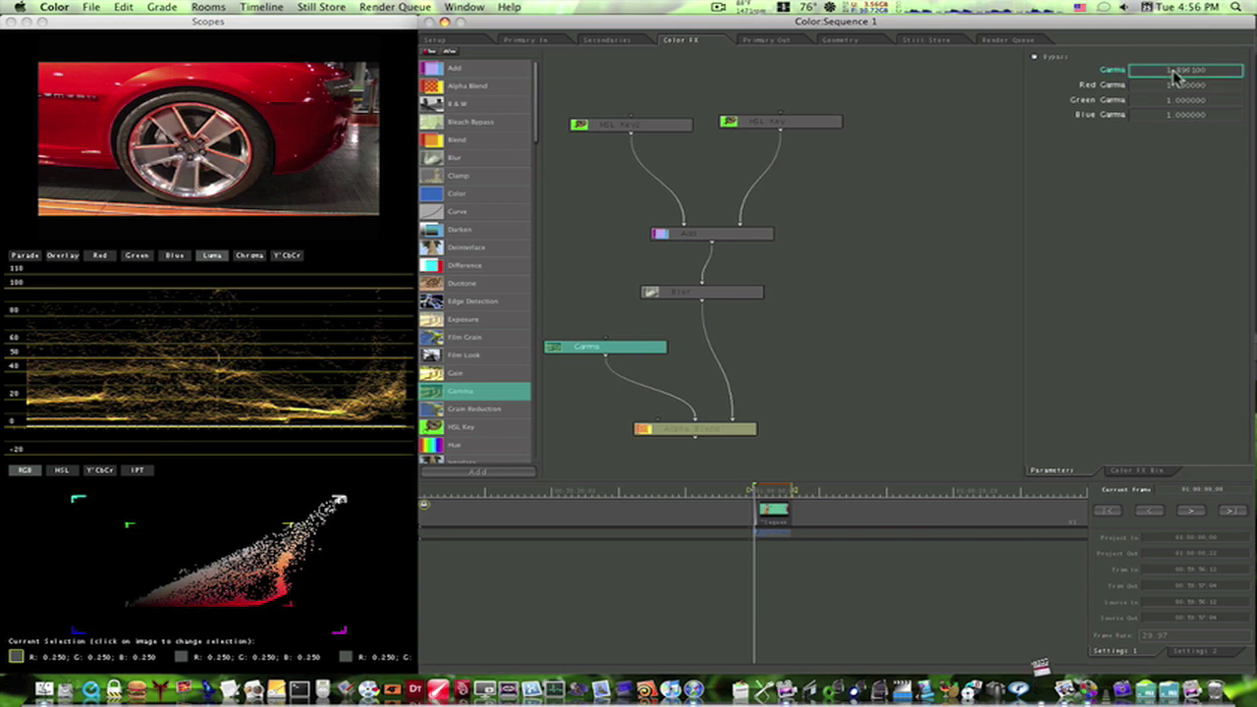
Step: In secondary 2, enable a circular vignette and fit it around the wheel, with size about 0.38 and aspect about 0.84
{"action": "left_click", "coordinate": [618, 43]}
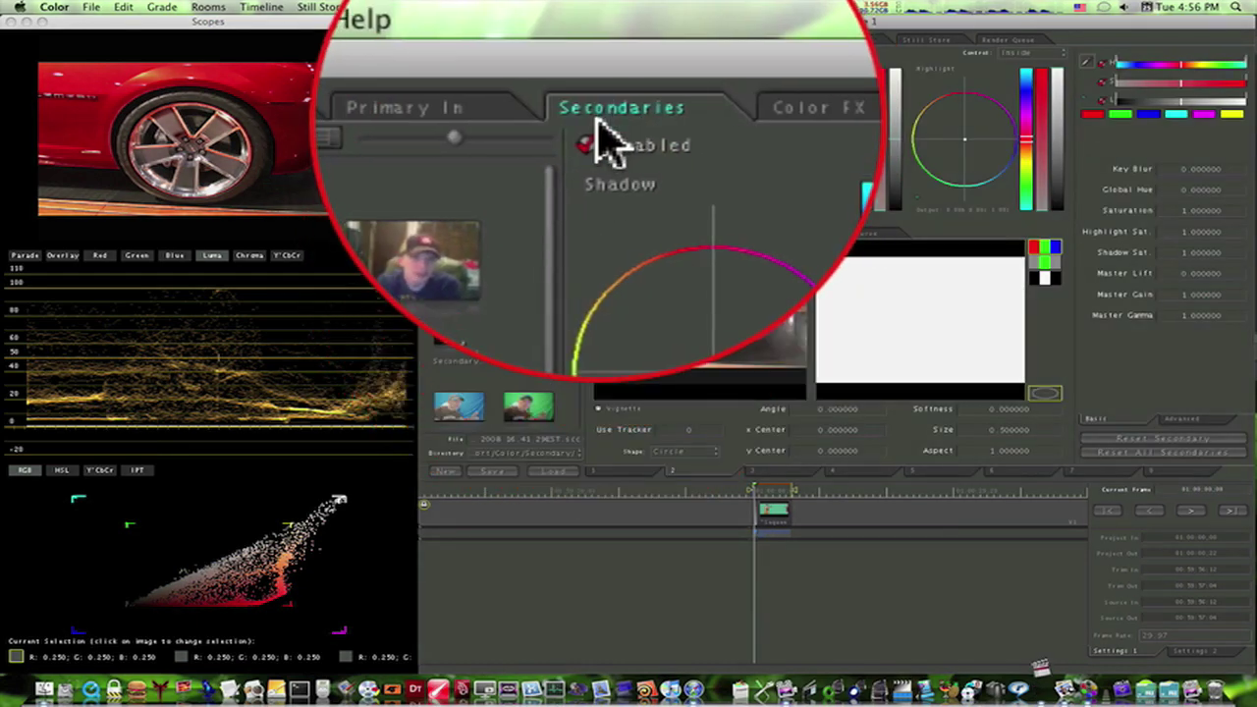
{"action": "left_click", "coordinate": [598, 409]}
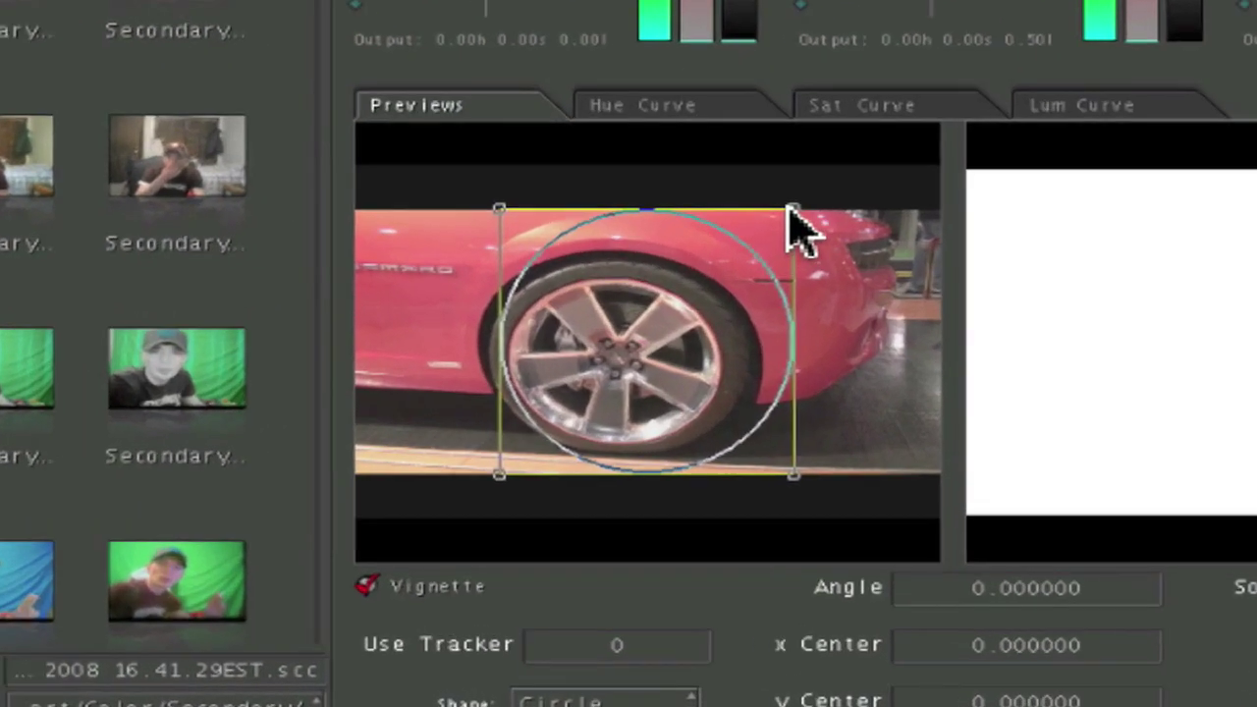
{"action": "mouse_move", "coordinate": [751, 270]}
{"action": "left_mouse_down"}
{"action": "mouse_move", "coordinate": [735, 285]}
{"action": "mouse_move", "coordinate": [753, 263]}
{"action": "left_mouse_up"}
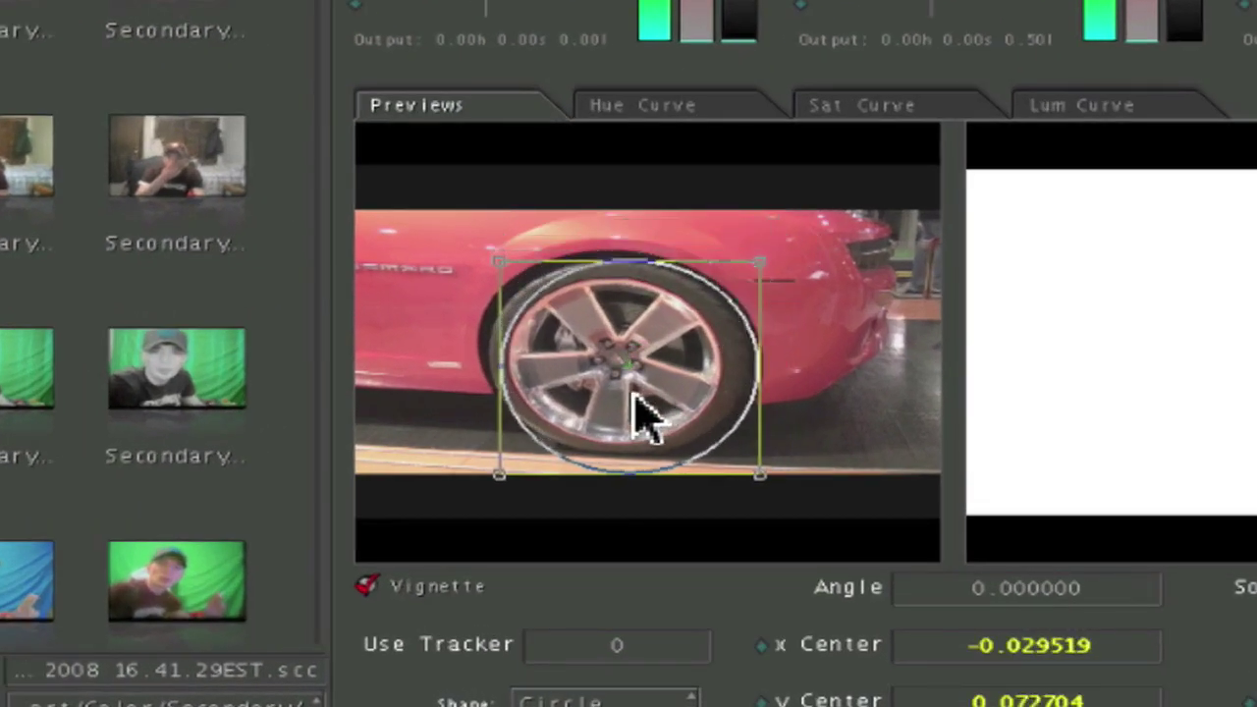
{"action": "left_click_drag", "start_coordinate": [632, 391], "coordinate": [611, 362]}
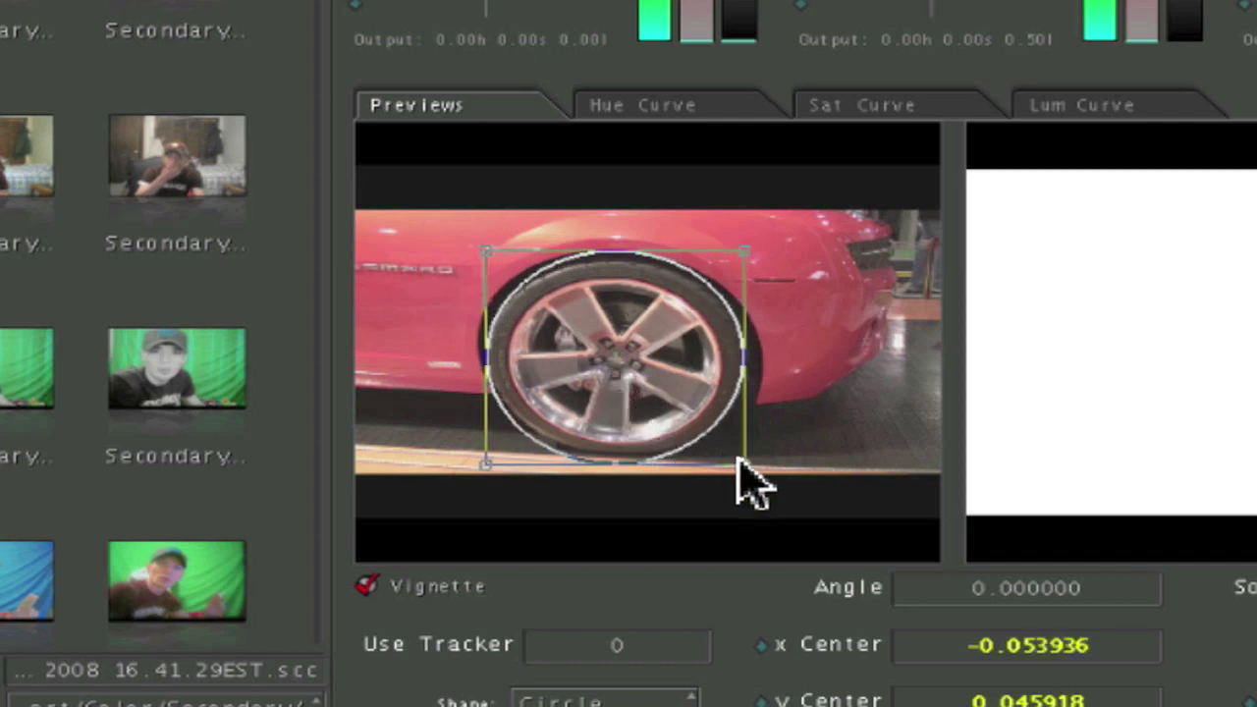
{"action": "left_click_drag", "start_coordinate": [741, 462], "coordinate": [764, 461]}
{"action": "left_click_drag", "start_coordinate": [758, 252], "coordinate": [760, 279]}
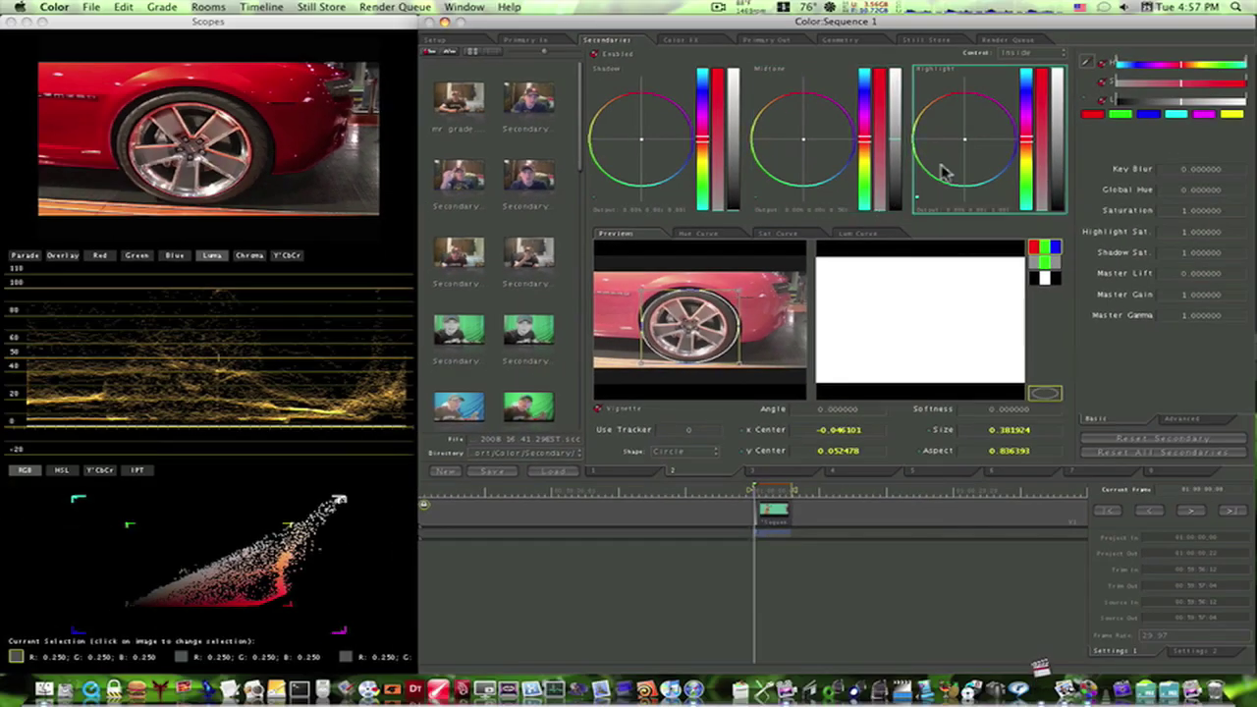
Step: Reduce the saturation inside the wheel vignette to about 0.28
{"action": "left_click", "coordinate": [1140, 275]}
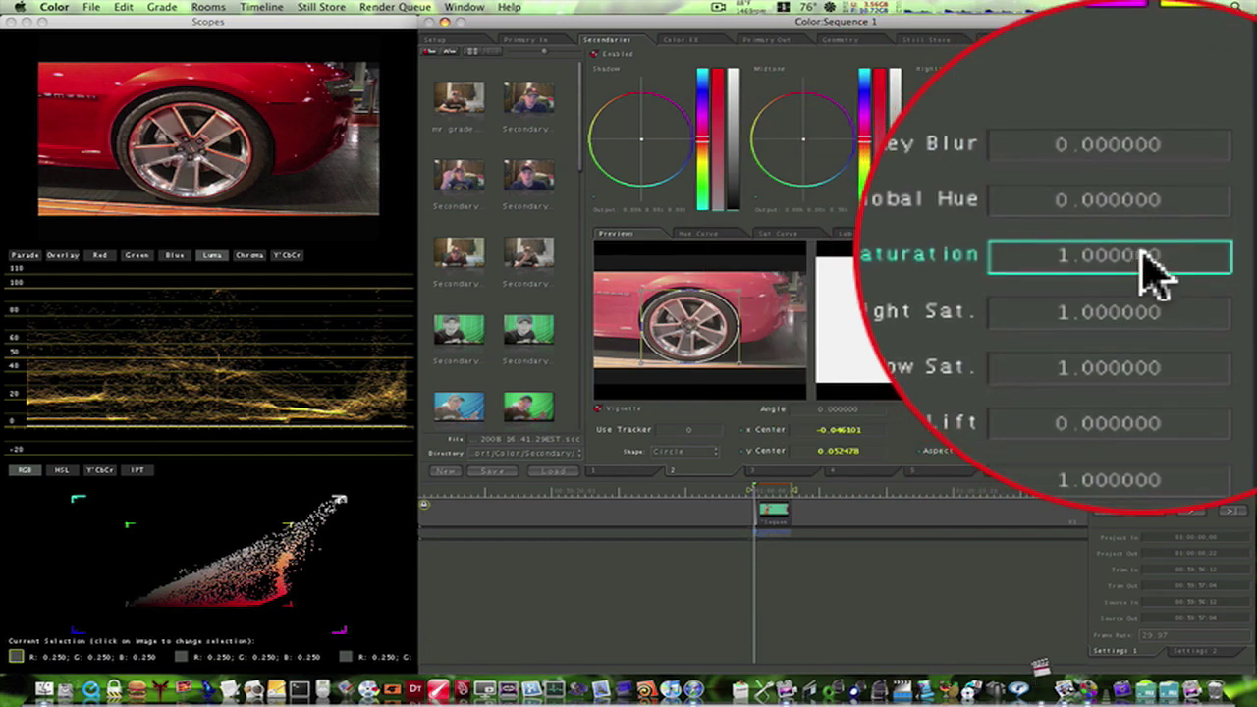
{"action": "left_click_drag", "start_coordinate": [1141, 252], "coordinate": [898, 253]}
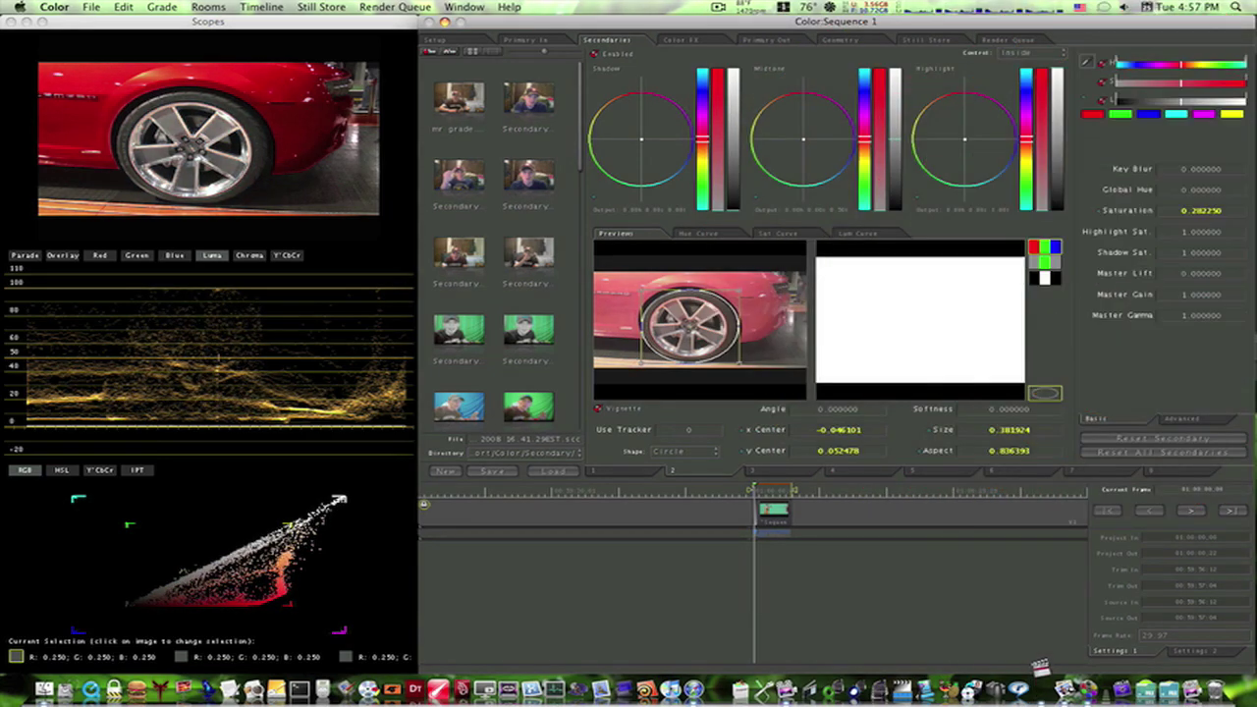
{"action": "left_click_drag", "start_coordinate": [1075, 277], "coordinate": [1073, 277]}
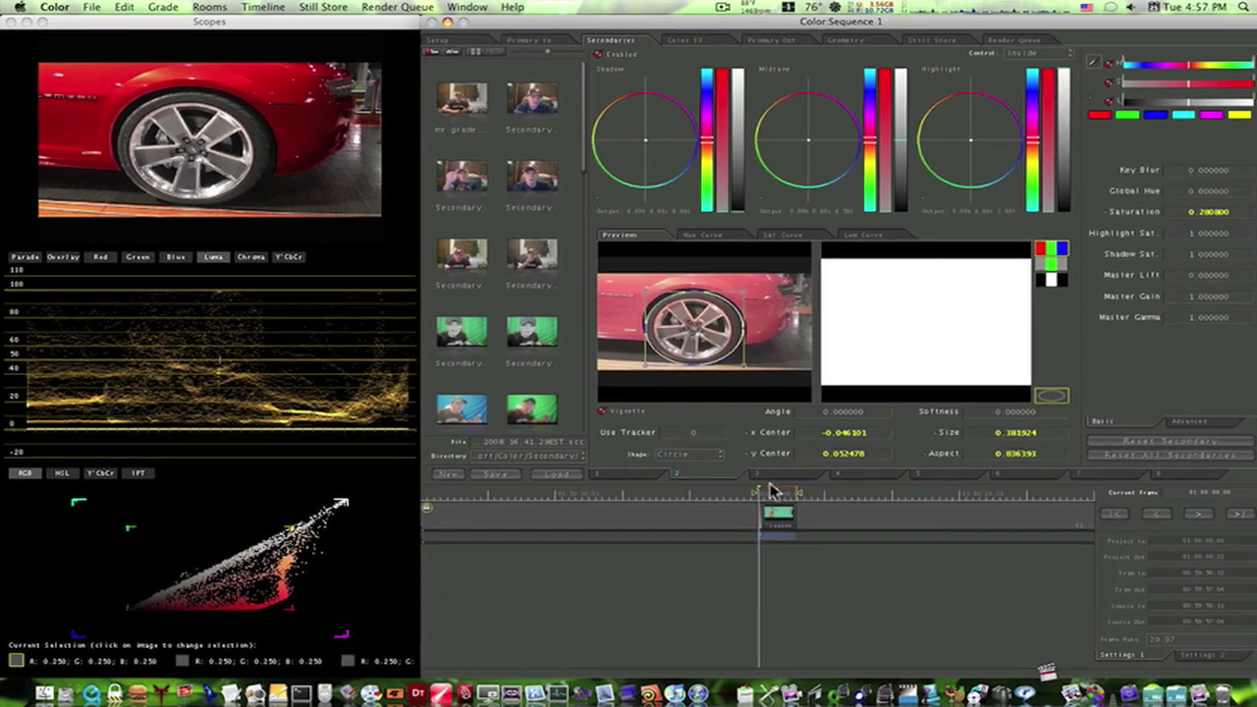
Step: In secondary 3, enable a square vignette and place it over the background beside the front bumper, centred at about x 0.67, y -0.08
{"action": "left_click", "coordinate": [769, 477]}
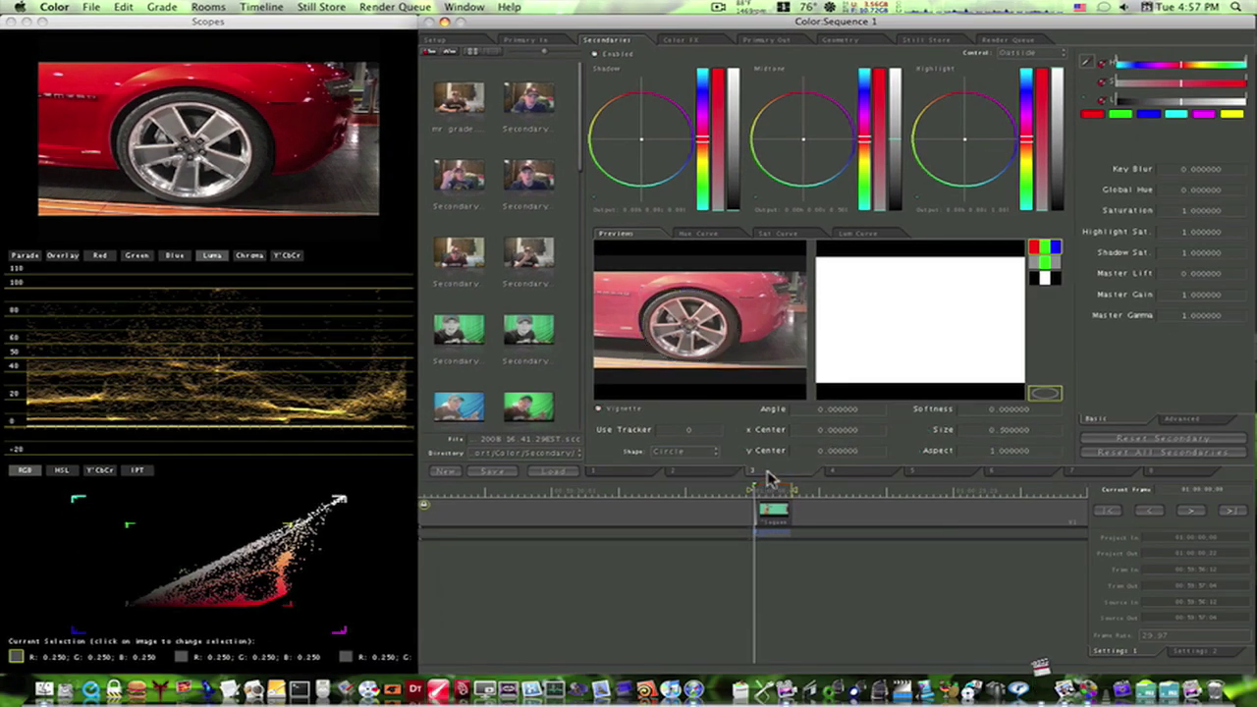
{"action": "left_click", "coordinate": [596, 54]}
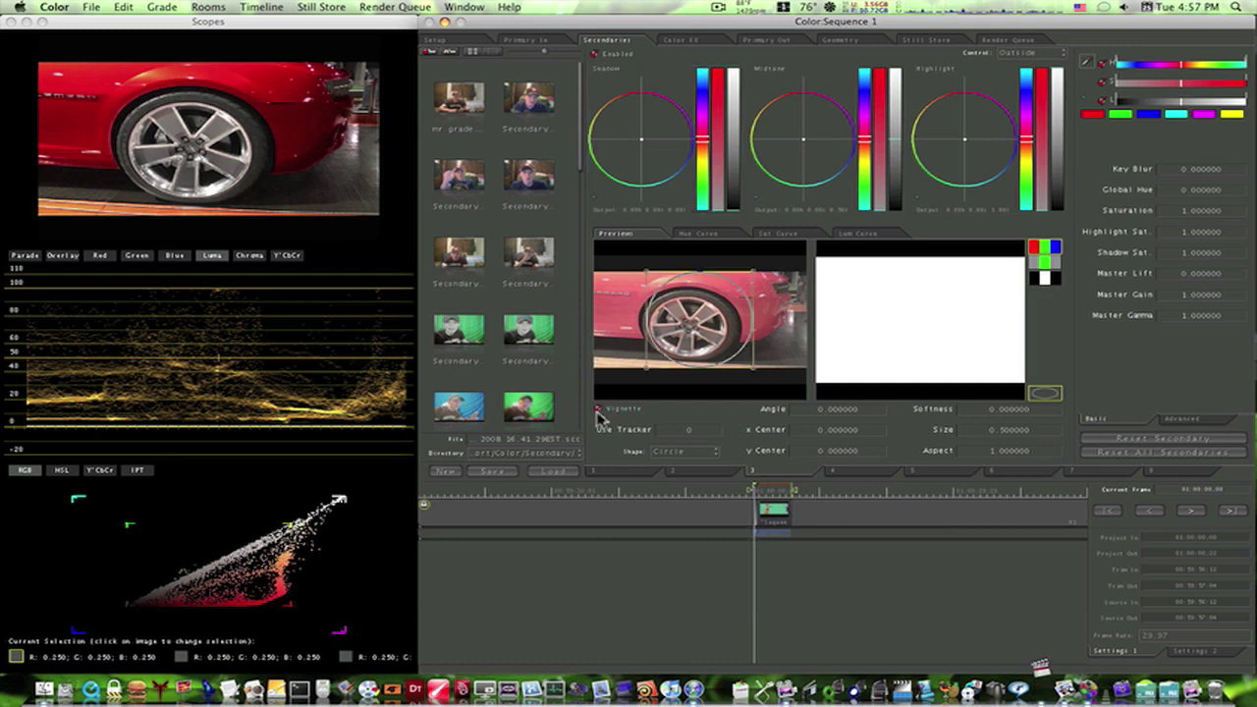
{"action": "left_click", "coordinate": [714, 451]}
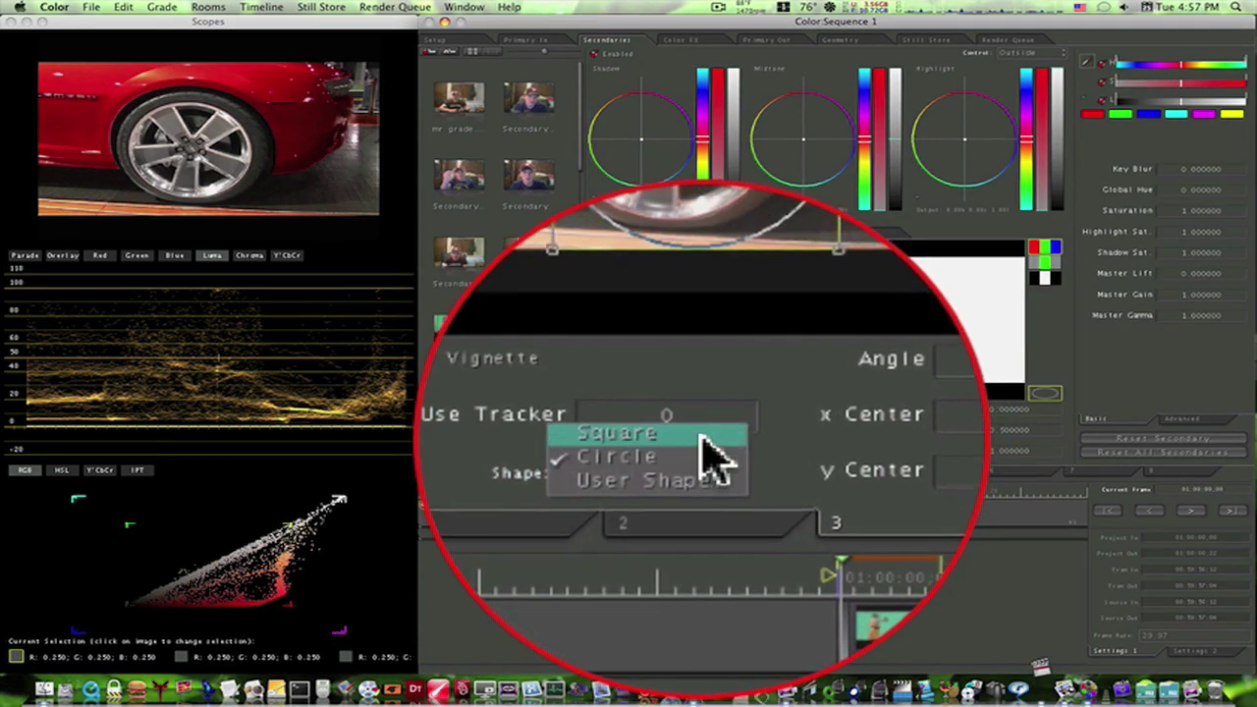
{"action": "left_click", "coordinate": [688, 423]}
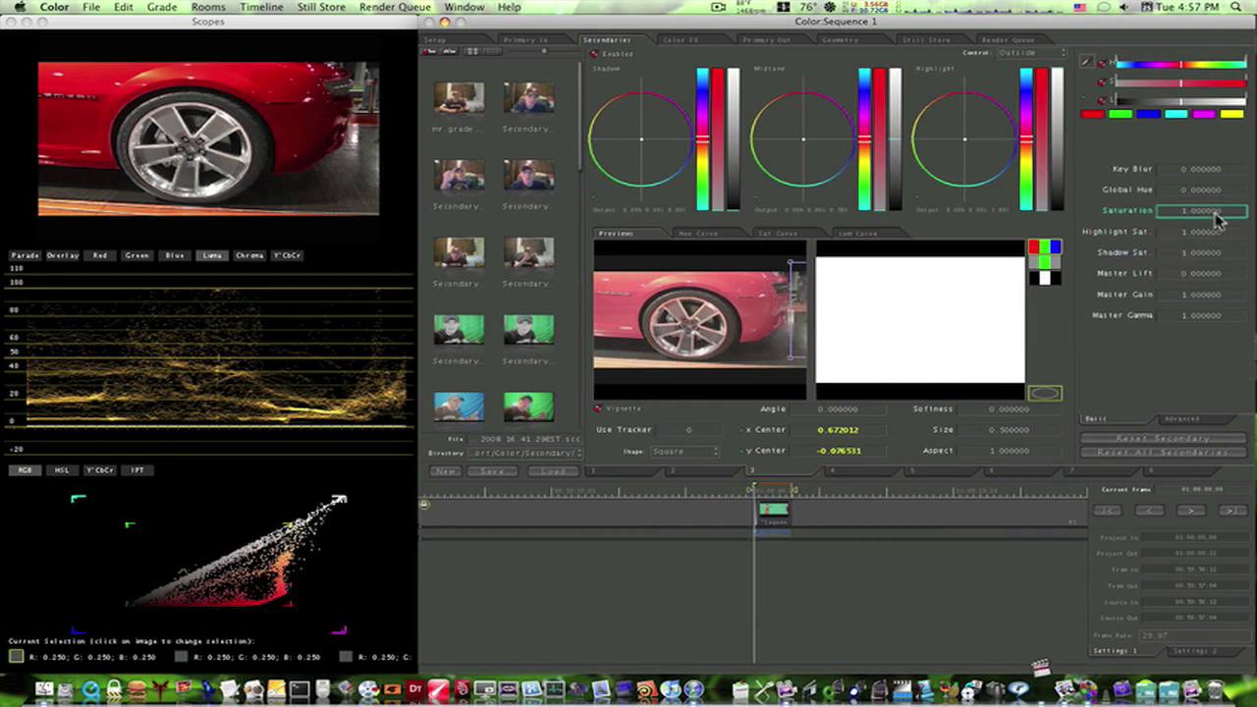
Step: Shrink the square vignette to size about 0.07 and aspect about 0.14, and reduce the saturation for its Inside control to about 0.65
{"action": "mouse_move", "coordinate": [1201, 210]}
{"action": "left_mouse_down"}
{"action": "mouse_move", "coordinate": [1140, 210]}
{"action": "mouse_move", "coordinate": [1199, 211]}
{"action": "left_mouse_up"}
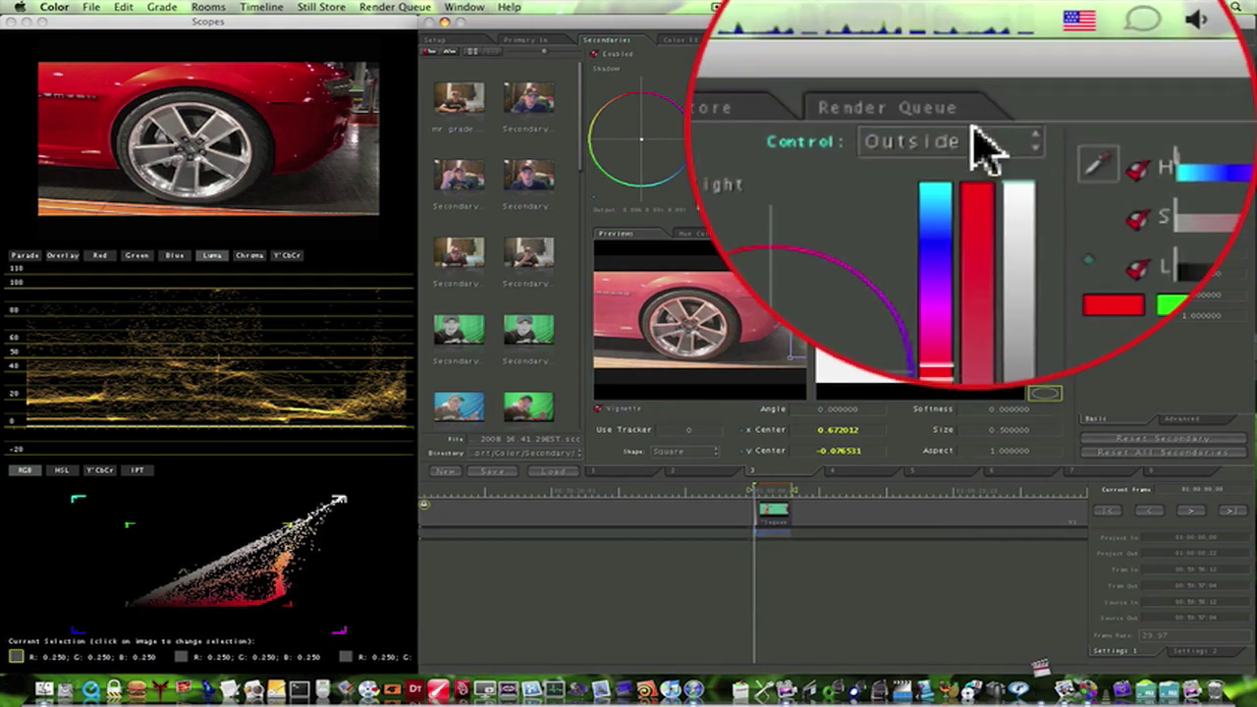
{"action": "left_click", "coordinate": [1030, 53]}
{"action": "left_click", "coordinate": [1036, 68]}
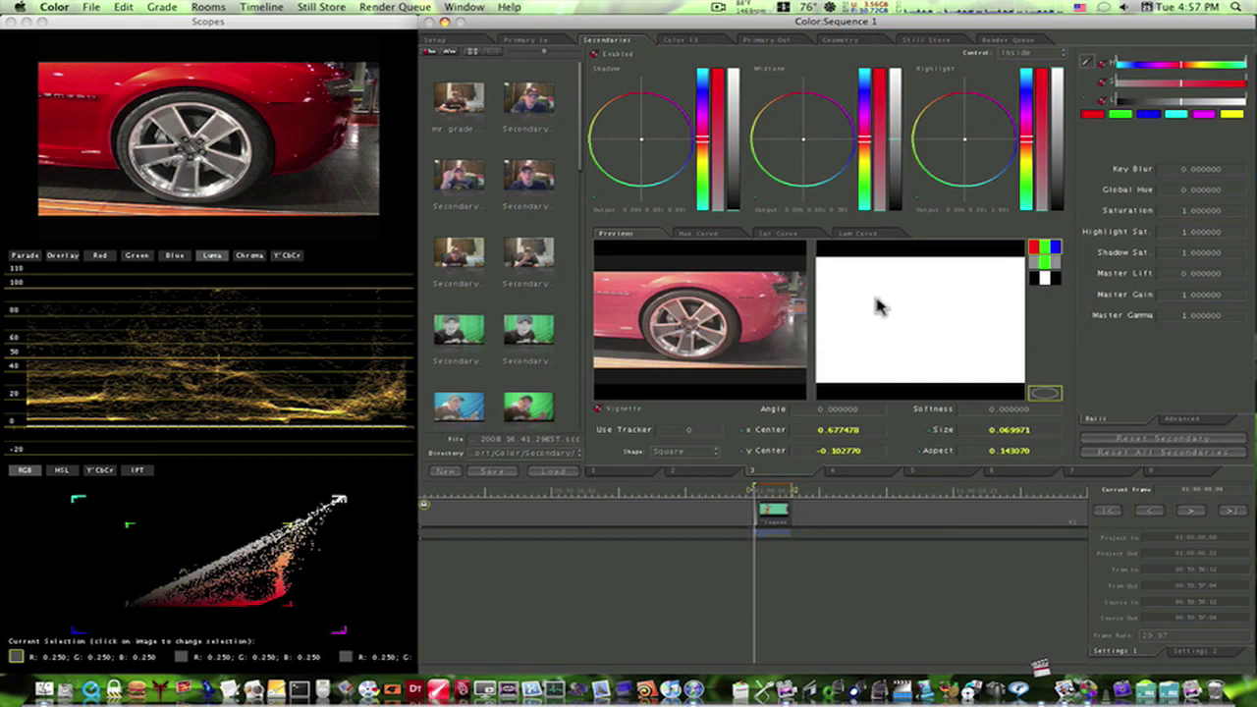
{"action": "mouse_move", "coordinate": [1201, 210]}
{"action": "left_mouse_down"}
{"action": "mouse_move", "coordinate": [1159, 211]}
{"action": "mouse_move", "coordinate": [1196, 210]}
{"action": "left_mouse_up"}
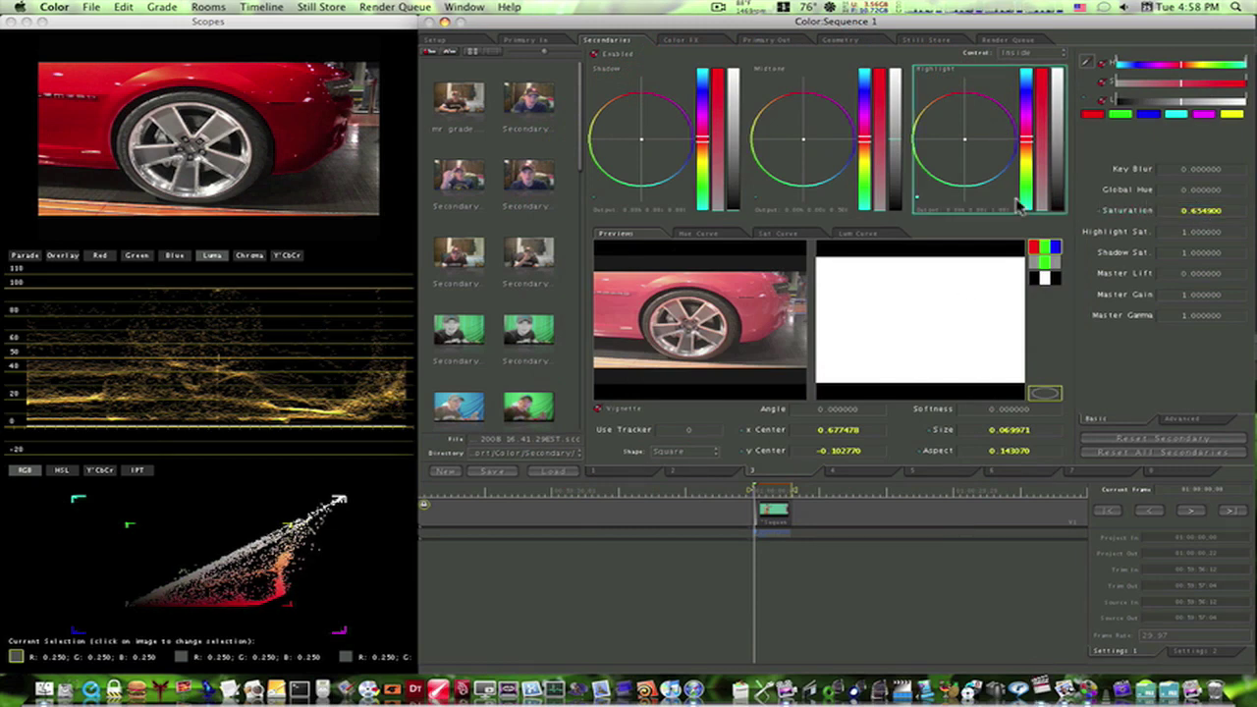
Step: In secondary 4, enable a square vignette and move it over the floor strip below the wheel, centred at about x -0.32, y 0.69
{"action": "left_click", "coordinate": [852, 480]}
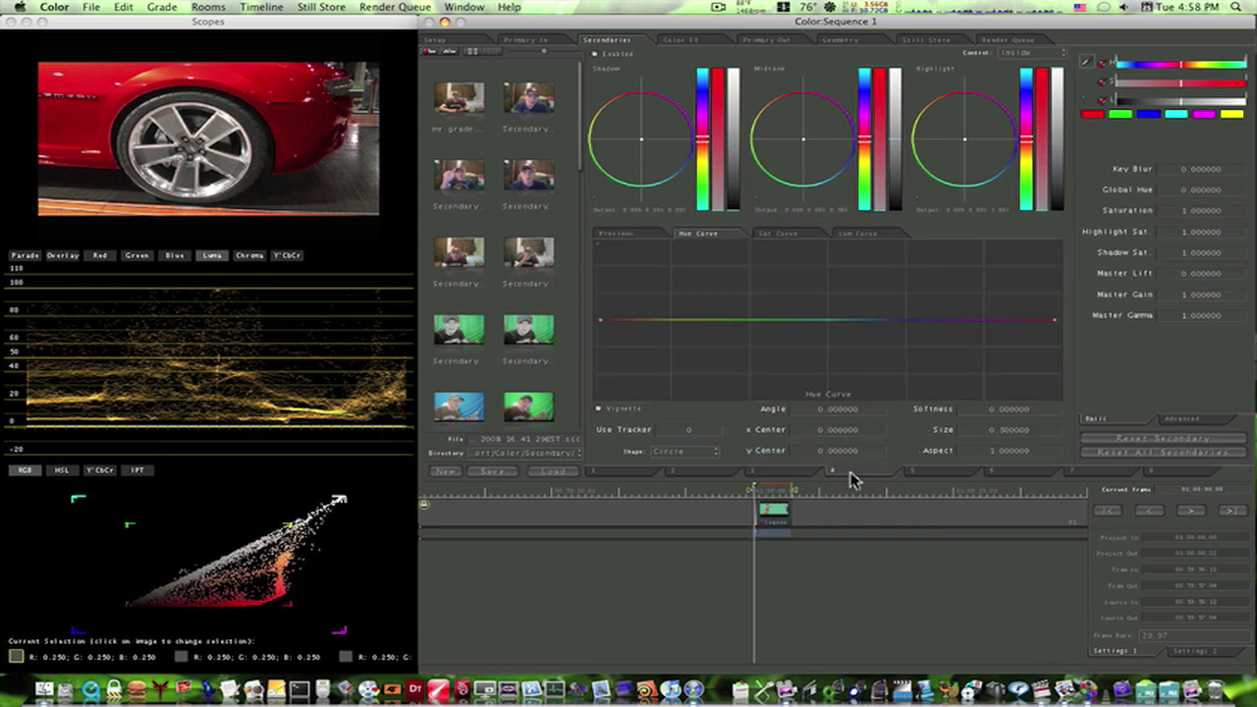
{"action": "left_click", "coordinate": [642, 236]}
{"action": "left_click", "coordinate": [596, 54]}
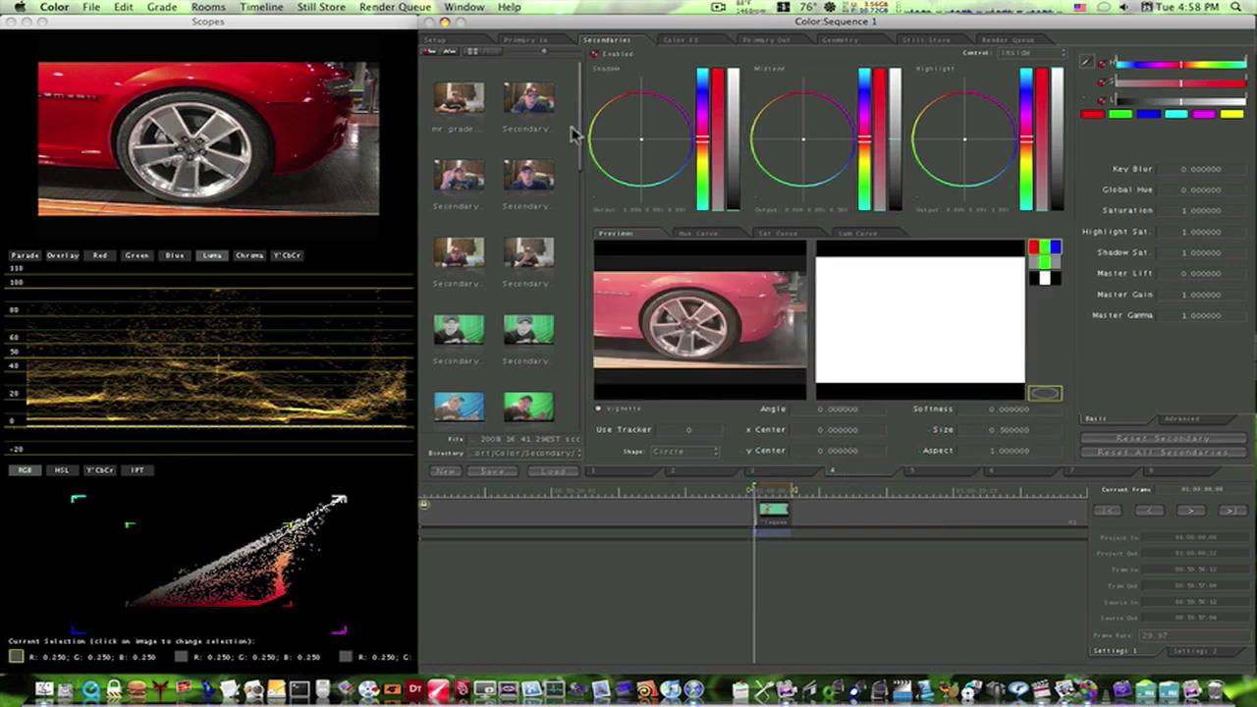
{"action": "left_click", "coordinate": [598, 408]}
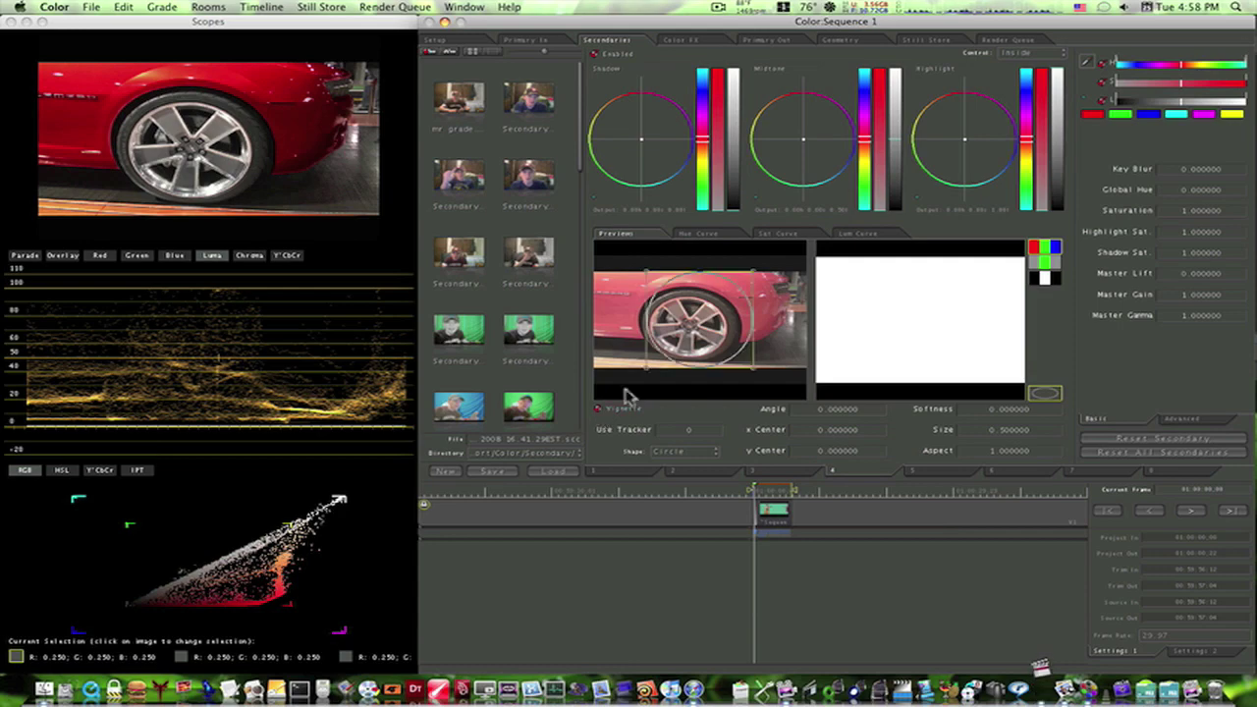
{"action": "left_click", "coordinate": [709, 452]}
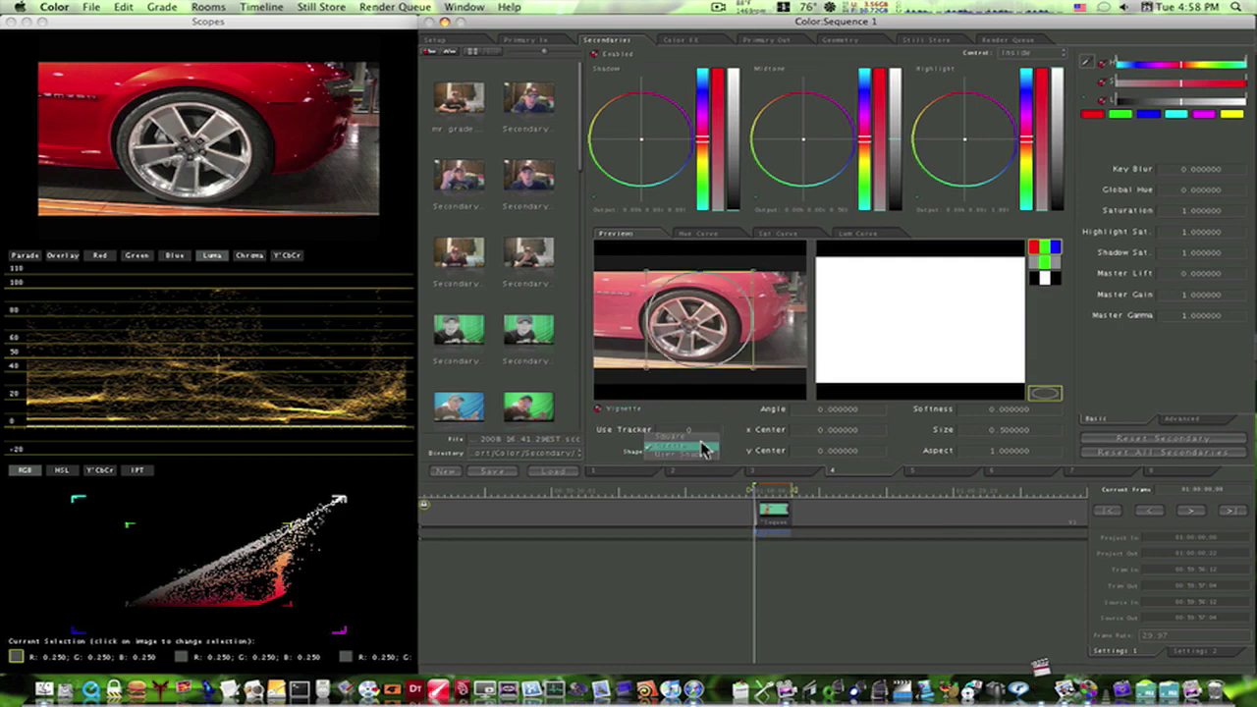
{"action": "left_click", "coordinate": [699, 437]}
{"action": "left_click_drag", "start_coordinate": [708, 314], "coordinate": [631, 386]}
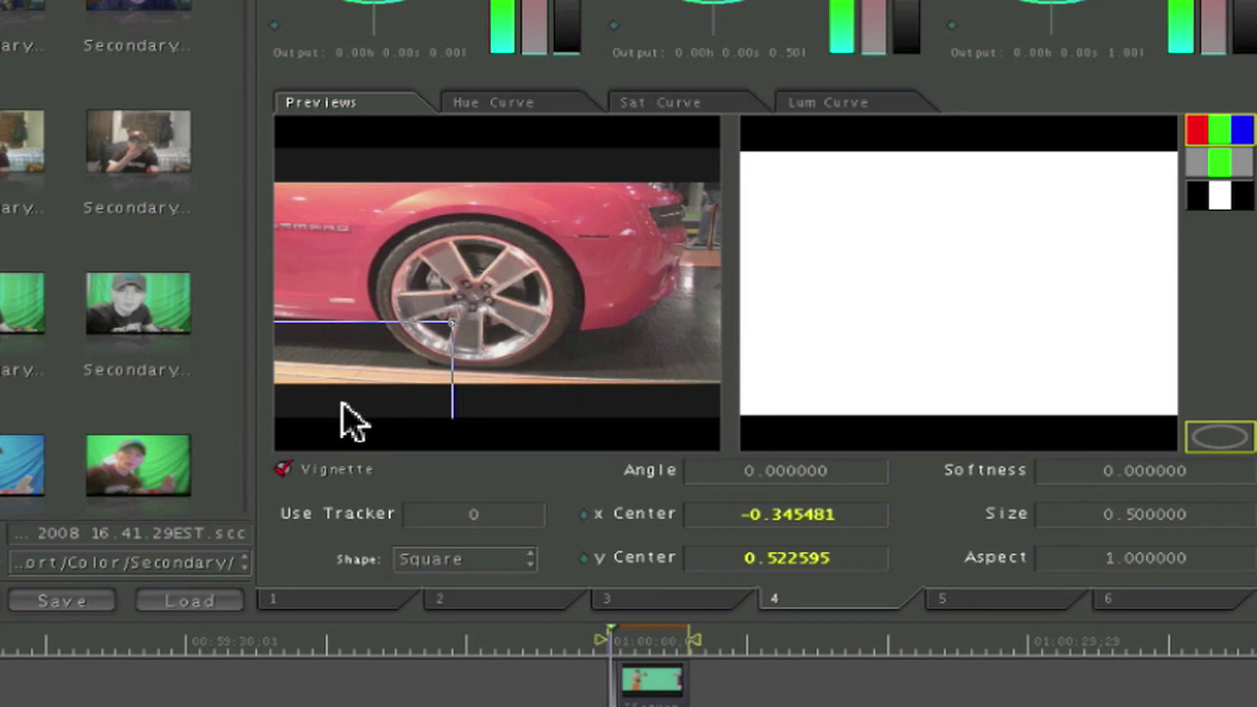
{"action": "left_click_drag", "start_coordinate": [349, 420], "coordinate": [362, 472]}
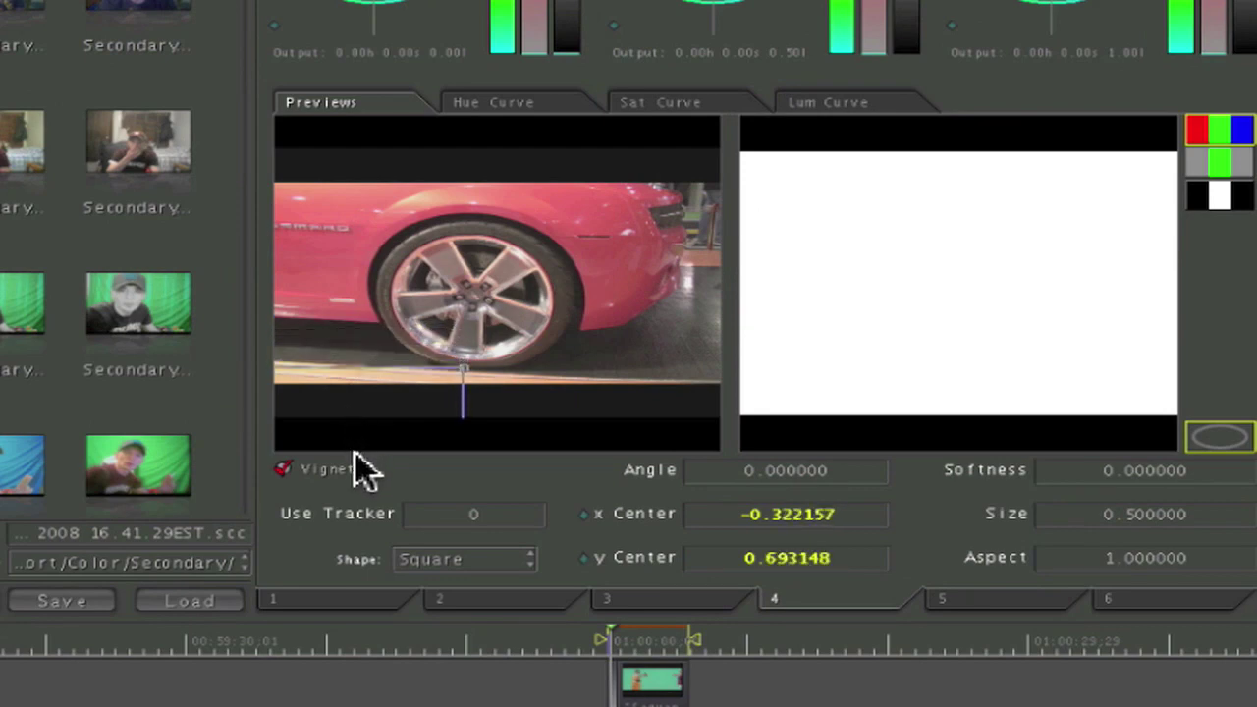